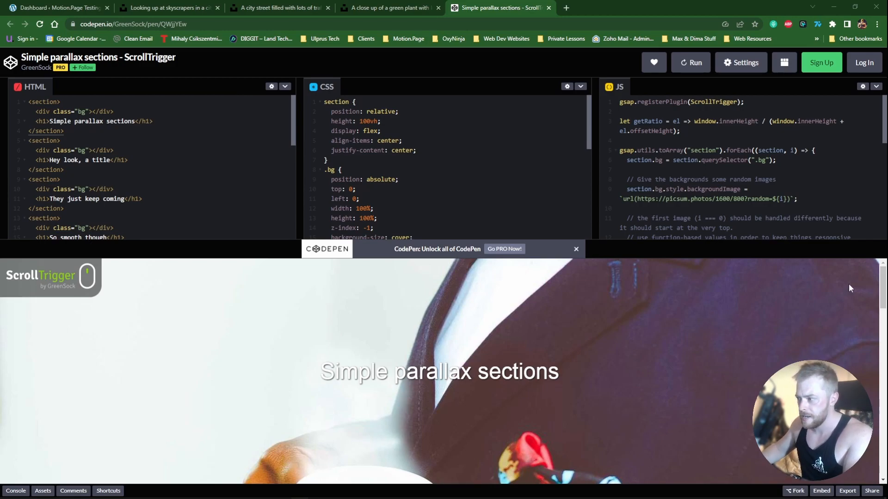
Step: Scroll through the ScrollTrigger simple parallax sections demo and its code on CodePen
{"action": "scroll", "coordinate": [882, 292], "scroll_direction": "down", "scroll_amount": 3}
{"action": "mouse_move", "coordinate": [881, 292]}
{"action": "left_mouse_down"}
{"action": "mouse_move", "coordinate": [882, 455]}
{"action": "mouse_move", "coordinate": [882, 287]}
{"action": "left_mouse_up"}
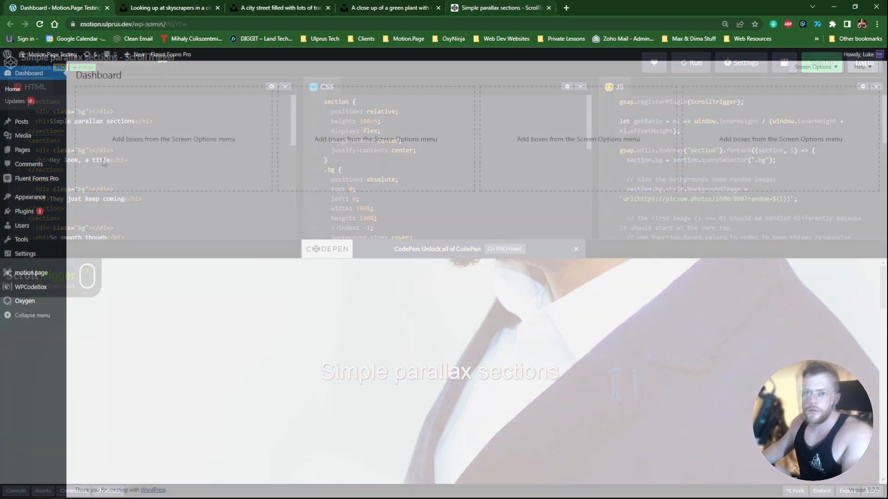
{"action": "mouse_move", "coordinate": [25, 127]}
{"action": "mouse_move", "coordinate": [23, 152]}
{"action": "left_click", "coordinate": [88, 152]}
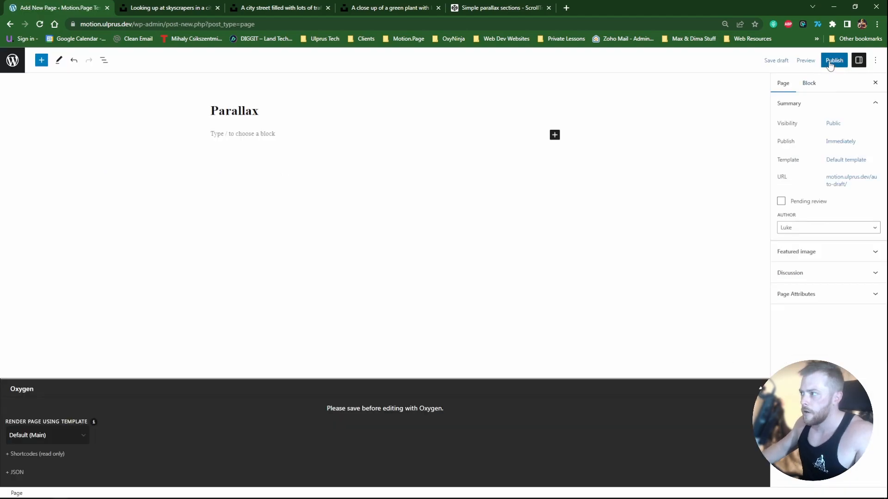
Step: Open the Parallax page in the Oxygen visual editor
{"action": "left_click", "coordinate": [830, 64]}
{"action": "left_click", "coordinate": [803, 60]}
{"action": "left_click", "coordinate": [383, 388]}
{"action": "left_click", "coordinate": [166, 8]}
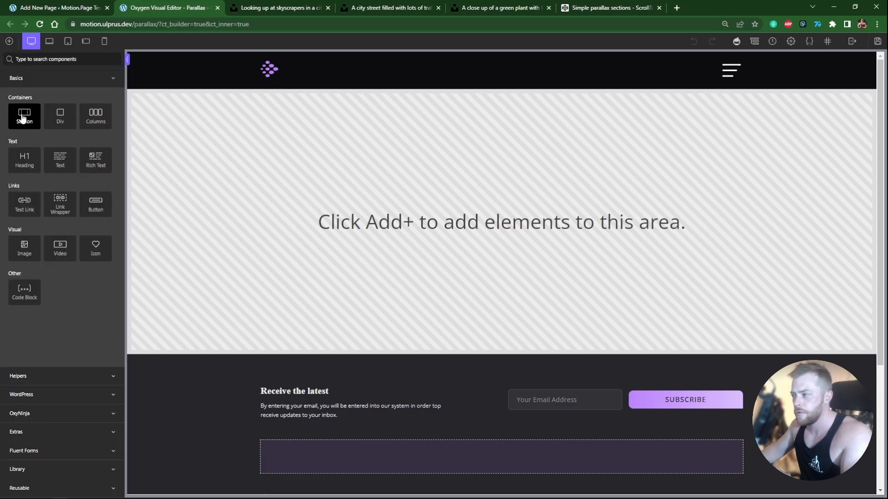
Step: Add a Section to the page and set its height to 100vh
{"action": "left_click", "coordinate": [27, 128]}
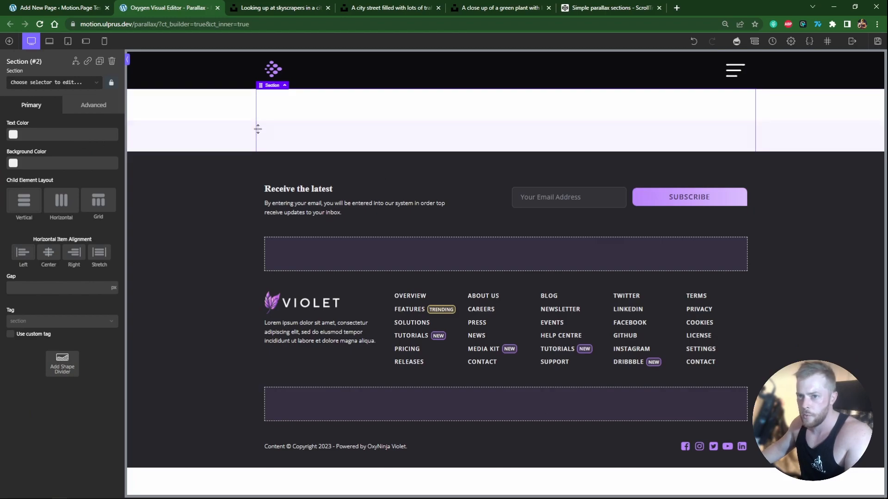
{"action": "left_click", "coordinate": [94, 105]}
{"action": "left_click", "coordinate": [68, 151]}
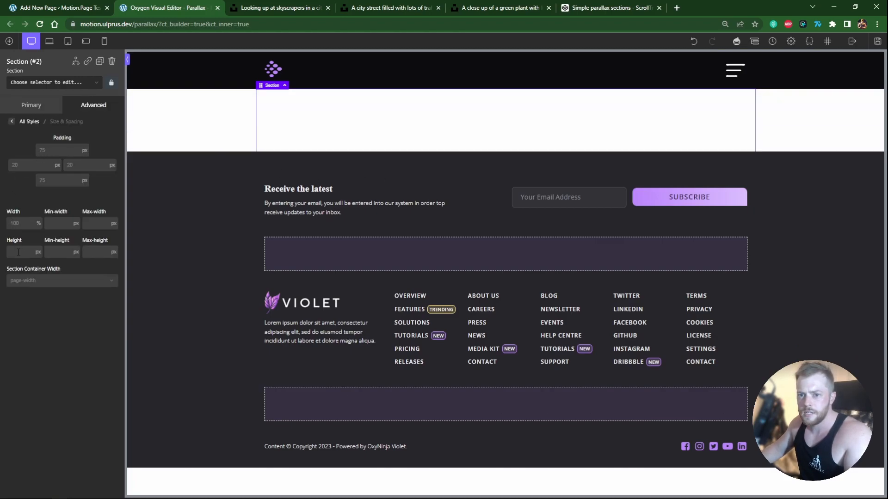
{"action": "left_click", "coordinate": [42, 255]}
{"action": "type", "text": "100vh"}
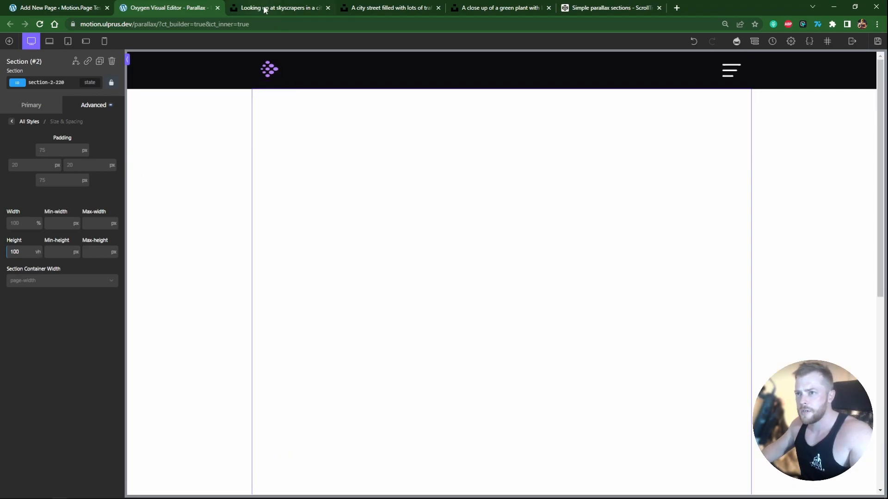
Step: Copy the image address of the skyscrapers photo on Unsplash
{"action": "left_click", "coordinate": [269, 10]}
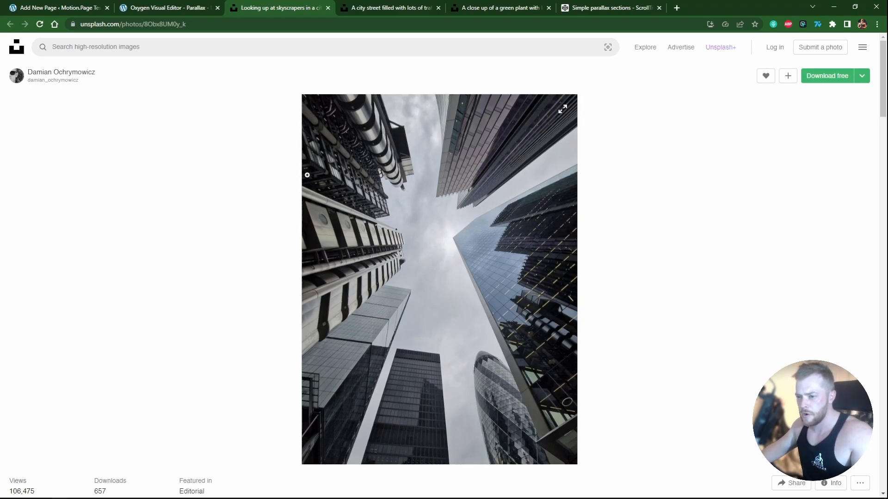
{"action": "right_click", "coordinate": [454, 239]}
{"action": "left_click", "coordinate": [454, 238]}
{"action": "right_click", "coordinate": [465, 234]}
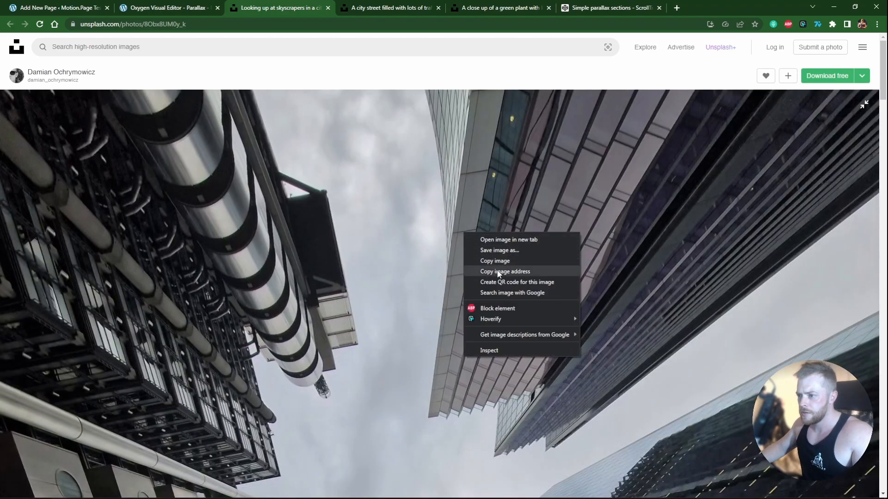
{"action": "left_click", "coordinate": [498, 272]}
{"action": "left_click", "coordinate": [468, 268]}
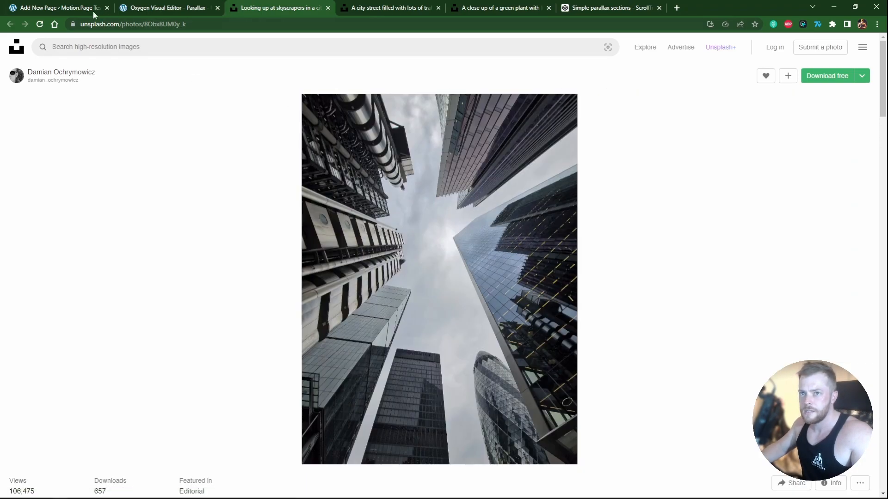
Step: Paste the copied image URL as the section's background image
{"action": "left_click", "coordinate": [162, 8]}
{"action": "left_click", "coordinate": [12, 122]}
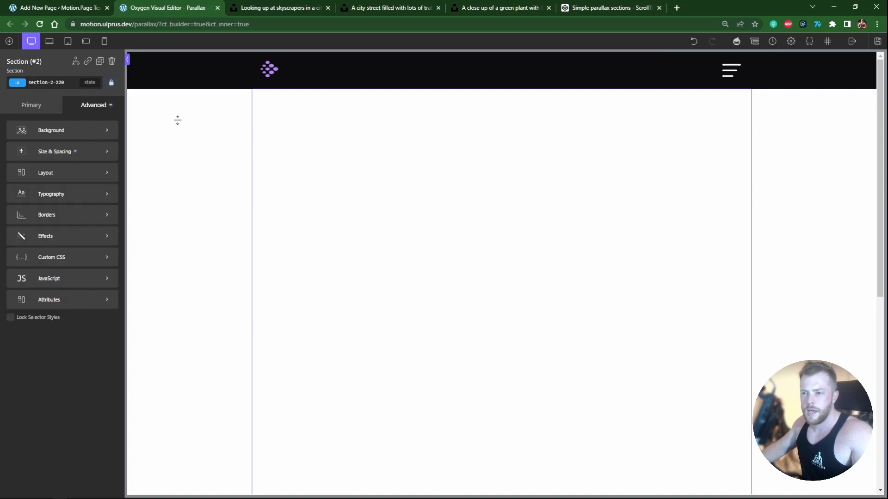
{"action": "scroll", "coordinate": [777, 149], "scroll_direction": "down", "scroll_amount": 1}
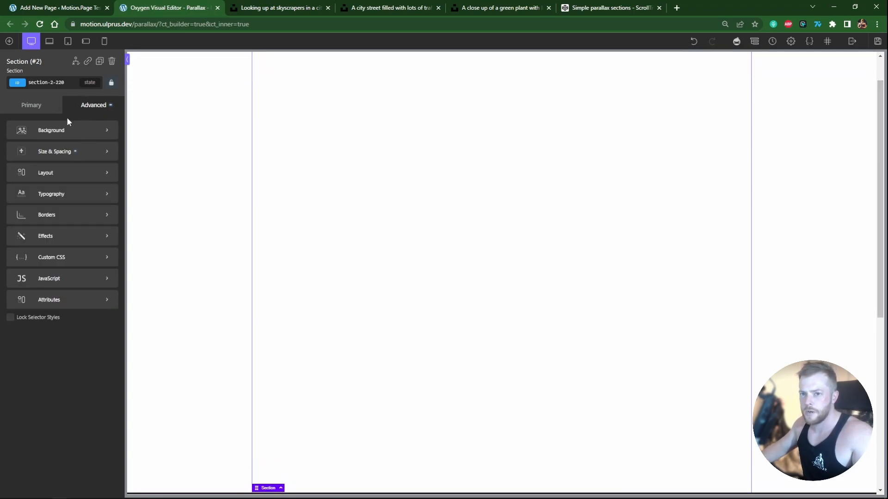
{"action": "left_click", "coordinate": [53, 131]}
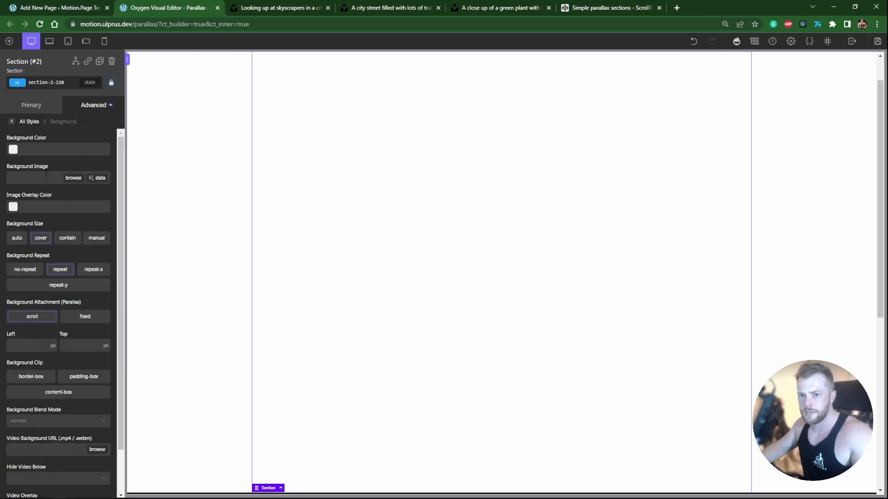
{"action": "key", "text": "ctrl+v"}
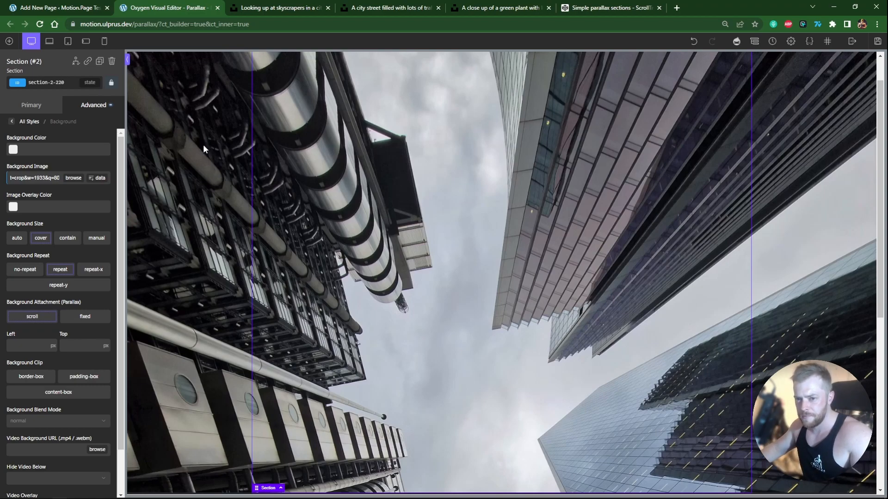
Step: Add the class mp-parallax to the section and make it the active selector
{"action": "left_click_drag", "start_coordinate": [121, 200], "coordinate": [119, 222]}
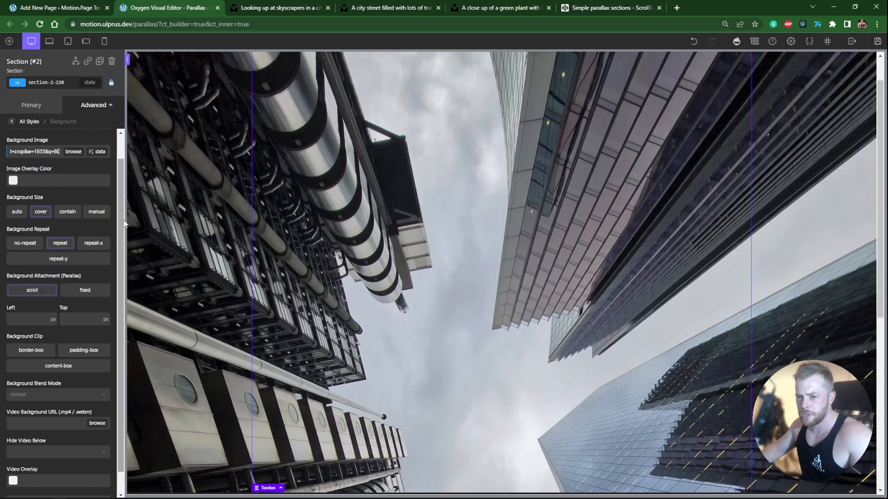
{"action": "left_click", "coordinate": [72, 85]}
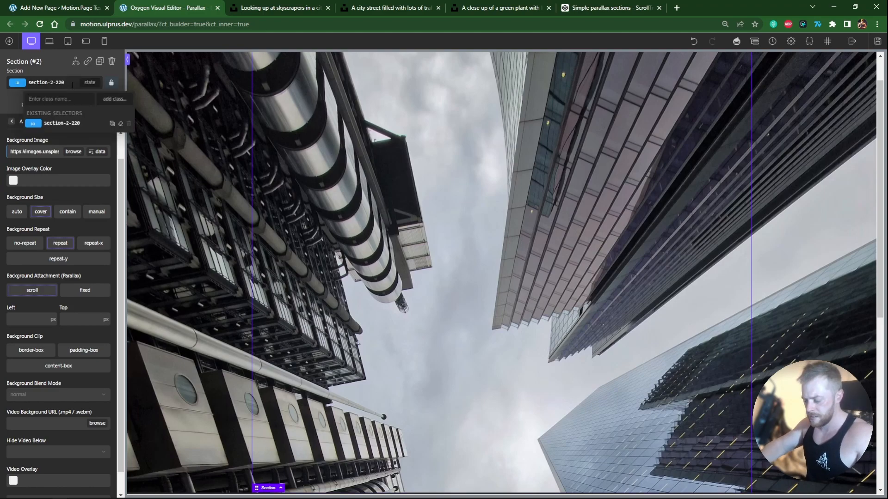
{"action": "type", "text": "mp"}
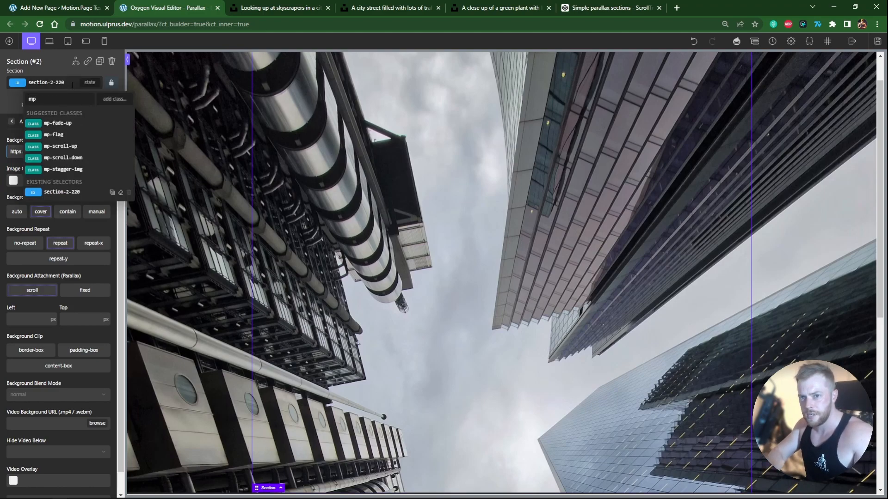
{"action": "type", "text": ".parallax"}
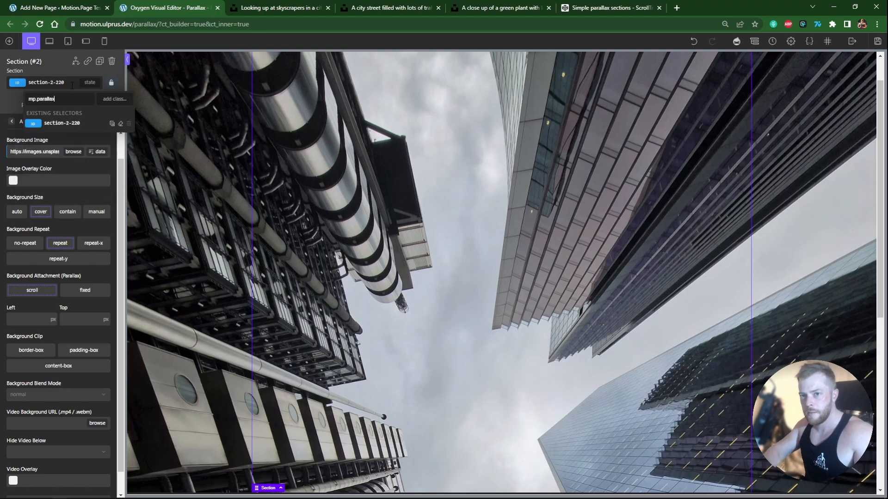
{"action": "key", "text": "Return"}
{"action": "key", "text": "Return"}
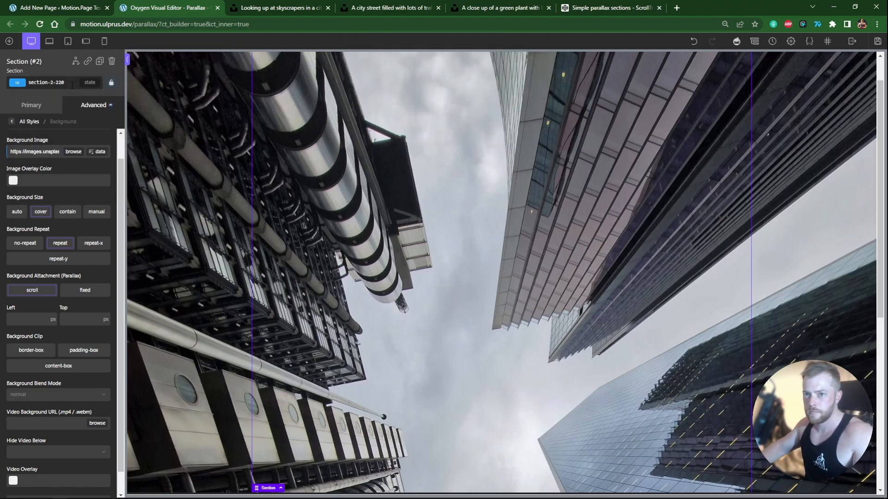
{"action": "left_click", "coordinate": [51, 83]}
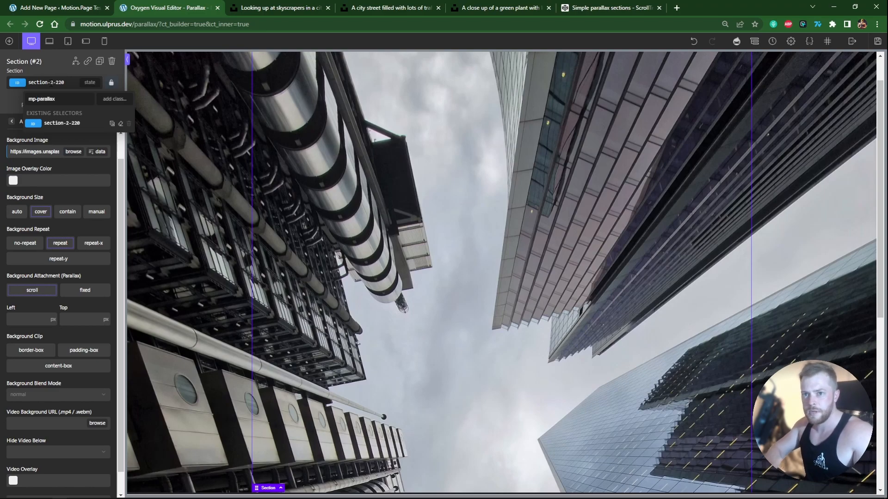
{"action": "key", "text": "Return"}
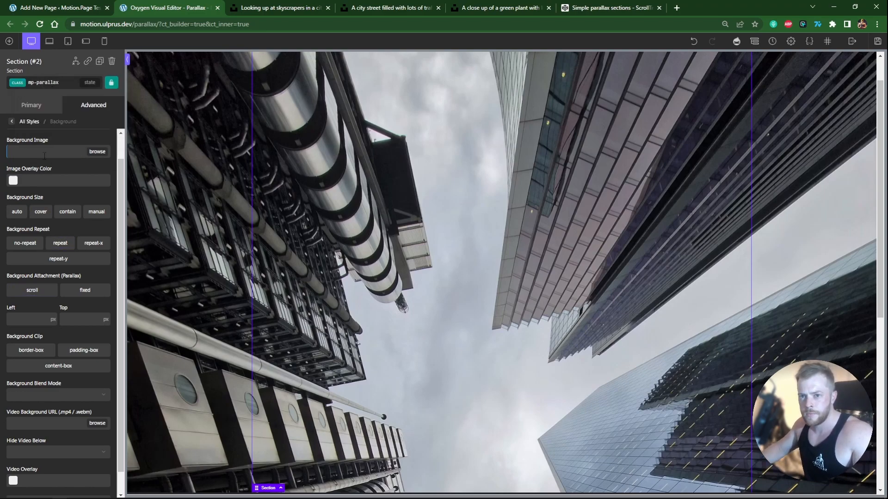
Step: Set the mp-parallax class background size to cover and background repeat to no-repeat
{"action": "left_click", "coordinate": [38, 215]}
{"action": "left_click", "coordinate": [27, 244]}
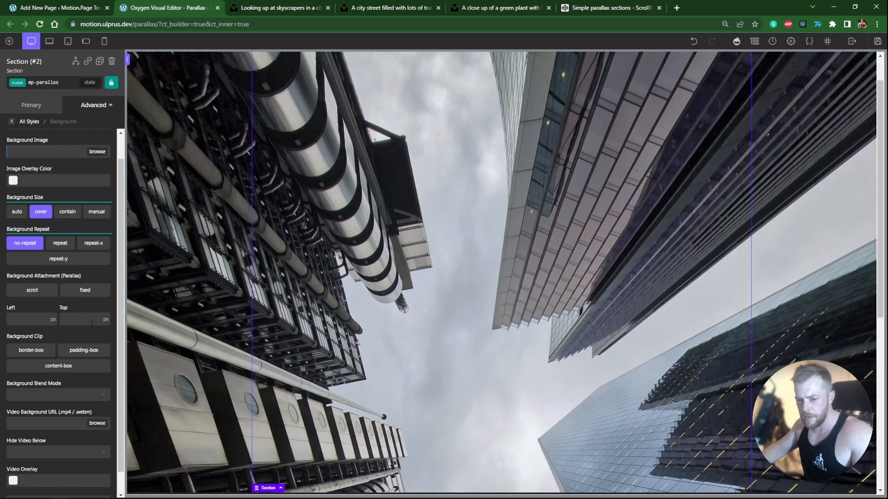
Step: Switch back to the section's ID selector and set a violet Background image overlay at 0.5 opacity
{"action": "left_click", "coordinate": [45, 82]}
{"action": "left_click", "coordinate": [44, 124]}
{"action": "left_click", "coordinate": [13, 182]}
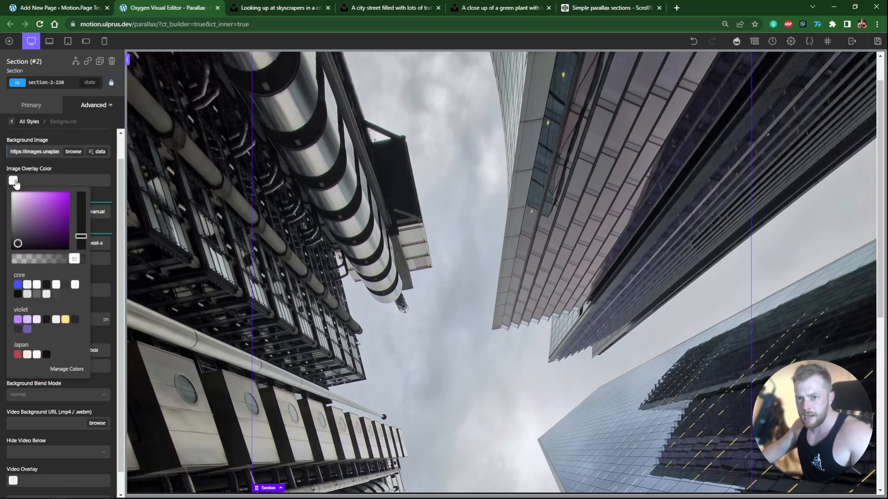
{"action": "left_click", "coordinate": [75, 320]}
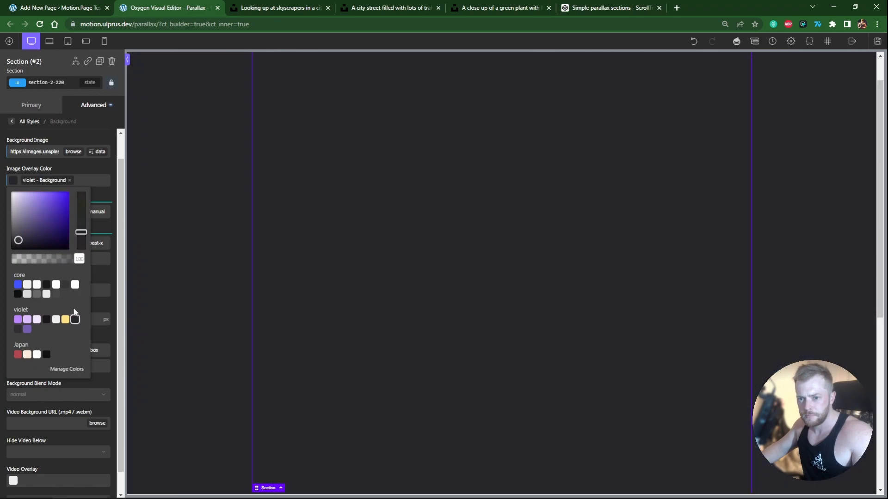
{"action": "left_click_drag", "start_coordinate": [70, 259], "coordinate": [45, 261]}
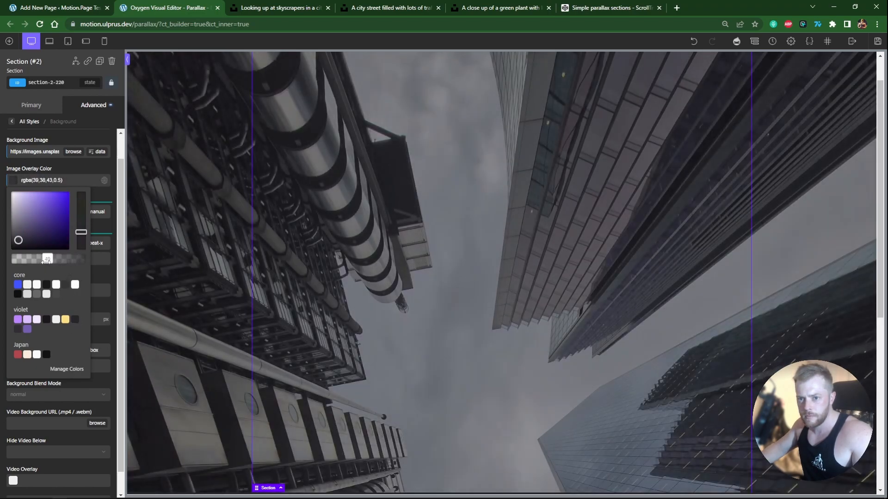
{"action": "left_click", "coordinate": [188, 274]}
Step: Set the section's child element layout to horizontal with centred item alignment
{"action": "left_click", "coordinate": [35, 109]}
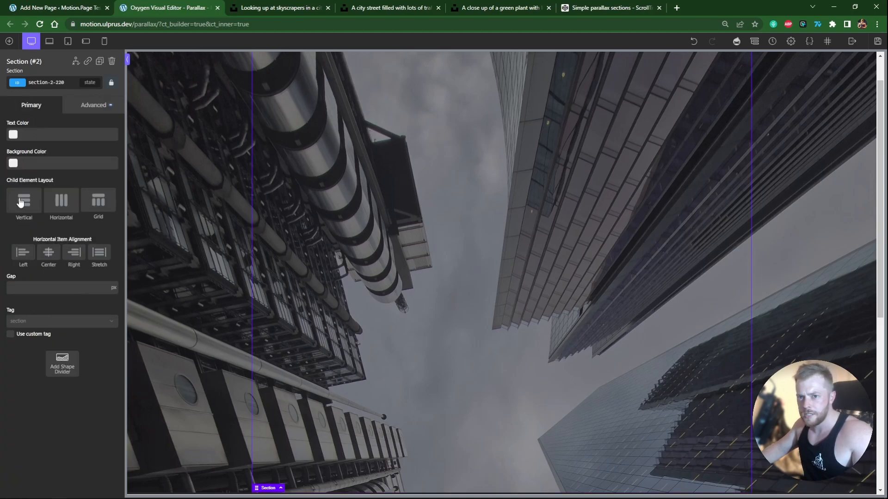
{"action": "left_click", "coordinate": [60, 201]}
{"action": "left_click", "coordinate": [49, 252]}
{"action": "left_click", "coordinate": [61, 288]}
Step: Add a Heading inside the section and set its tag to H2
{"action": "left_click", "coordinate": [8, 41]}
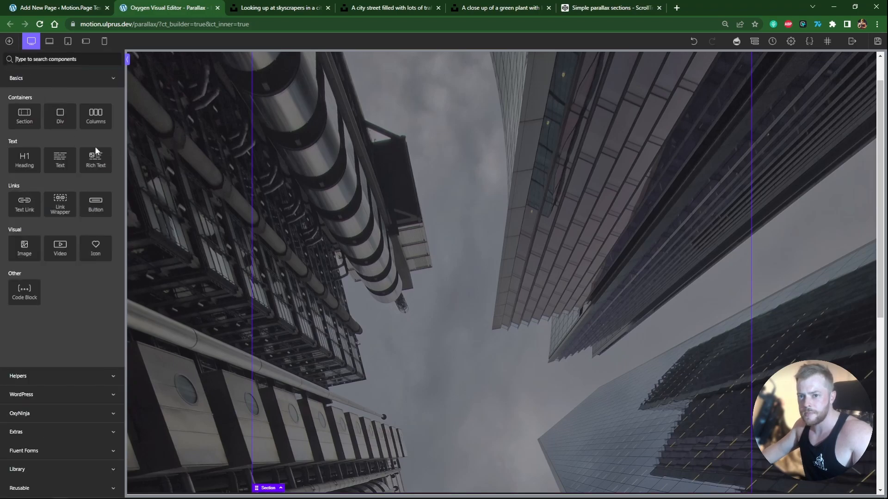
{"action": "left_click", "coordinate": [29, 168]}
{"action": "left_click", "coordinate": [41, 291]}
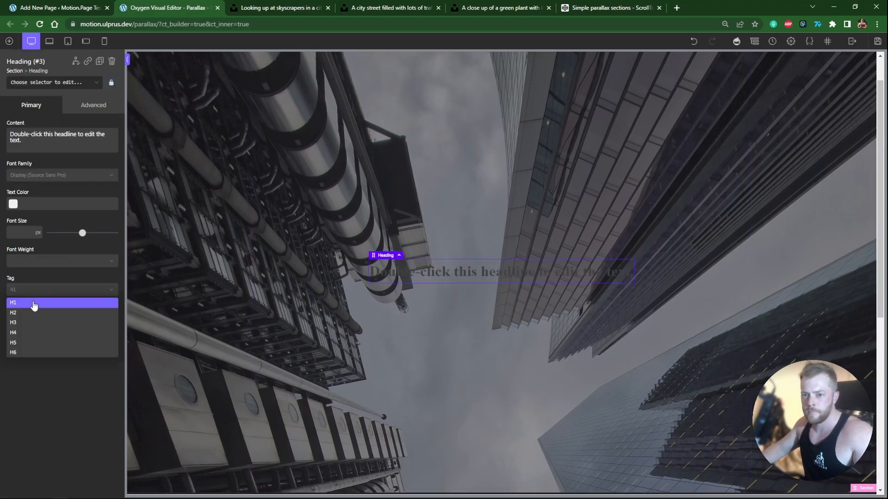
{"action": "left_click", "coordinate": [30, 313]}
Step: Add the hero class to the heading
{"action": "left_click", "coordinate": [32, 82]}
{"action": "type", "text": "h1"}
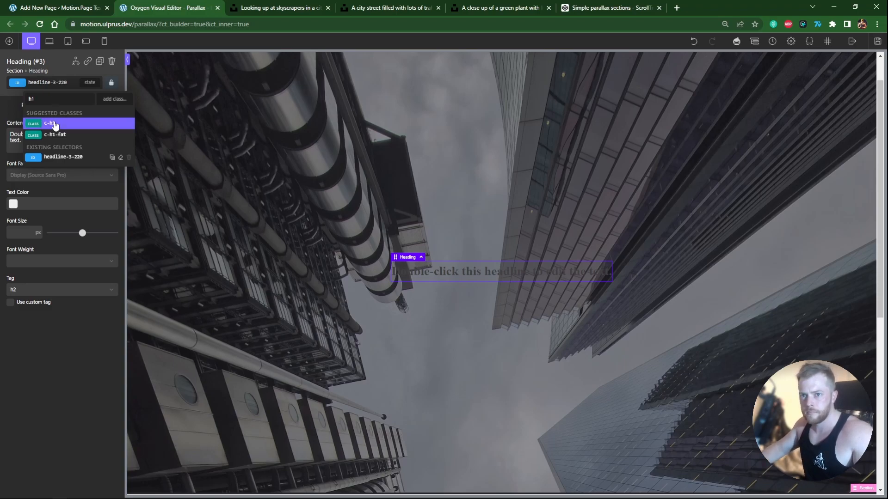
{"action": "left_click", "coordinate": [52, 124]}
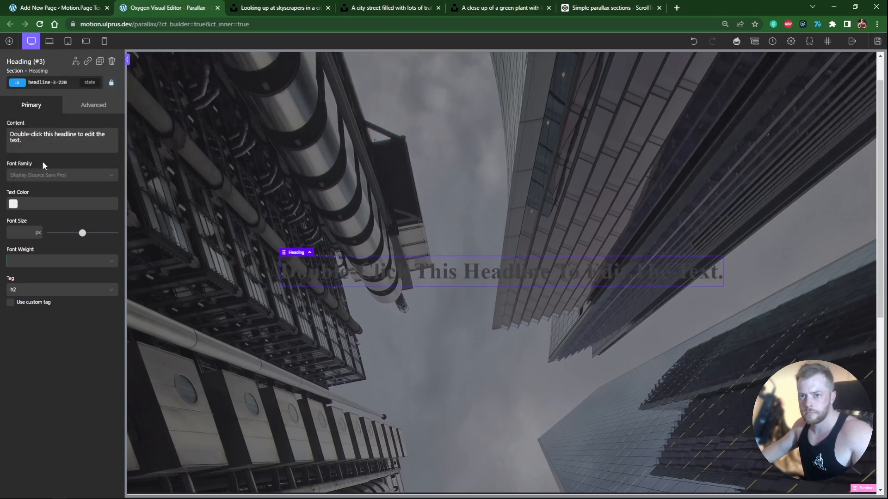
Step: Set the heading's text colour to core Accent 2 and its font family to SF Pro
{"action": "left_click", "coordinate": [13, 204]}
{"action": "left_click", "coordinate": [26, 316]}
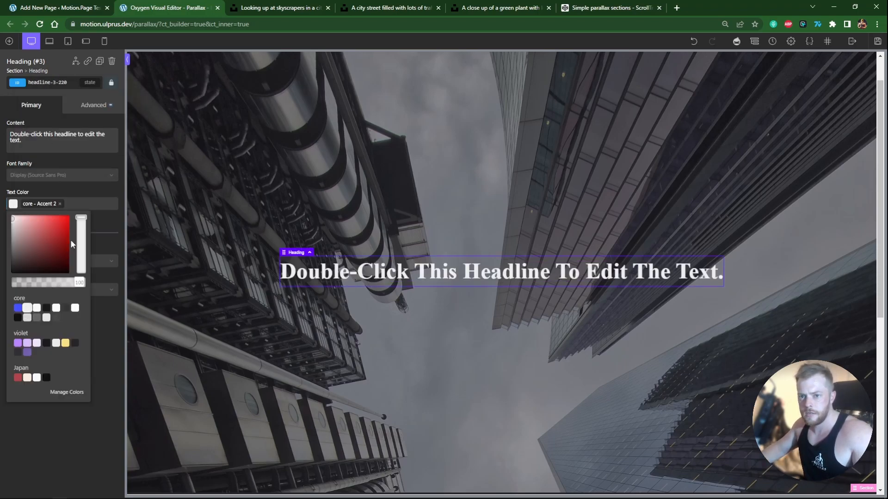
{"action": "left_click", "coordinate": [33, 178]}
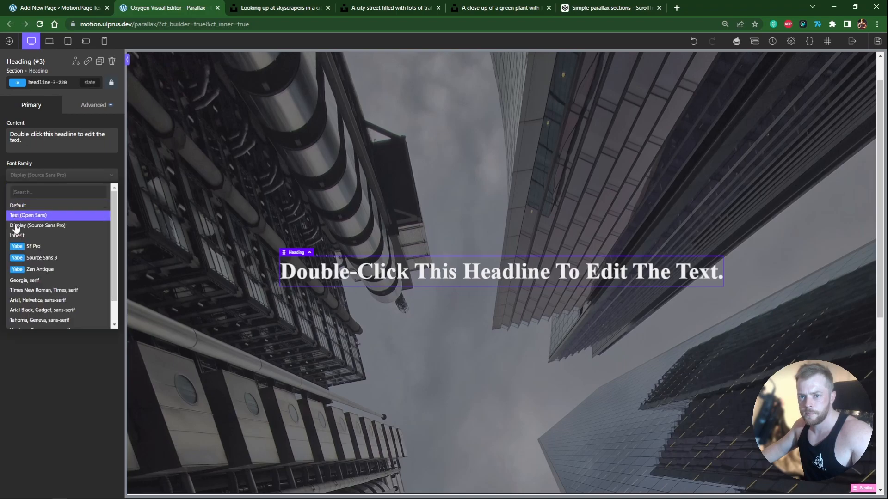
{"action": "left_click", "coordinate": [35, 248]}
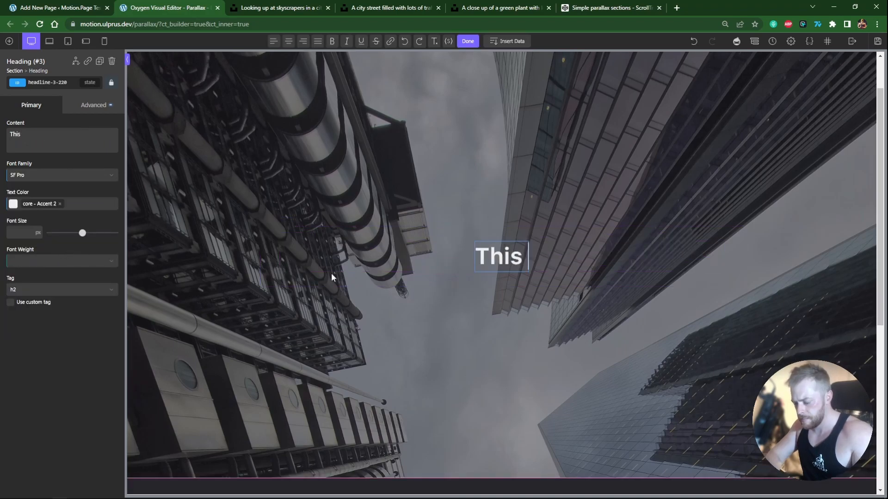
Step: Change the heading text to "This is the first section"
{"action": "type", "text": "is the first sec"}
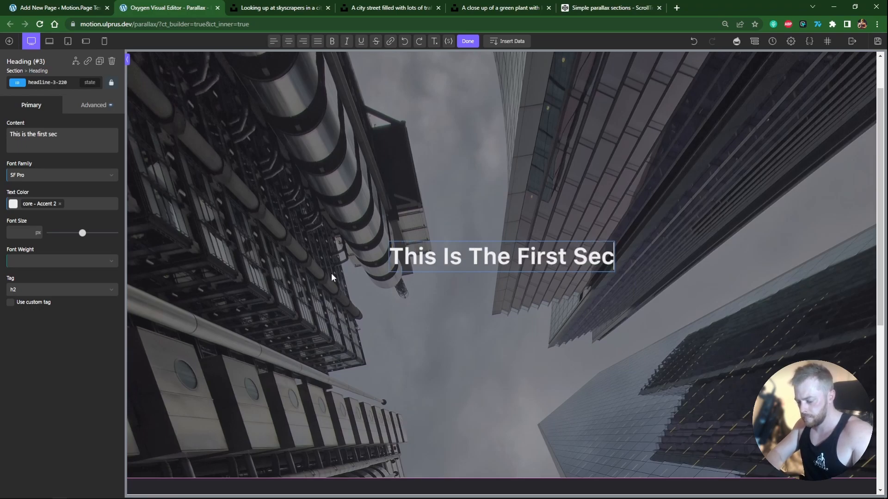
{"action": "type", "text": "tion"}
Step: Add a text shadow to the heading using the core Background Dark colour
{"action": "left_click", "coordinate": [94, 105]}
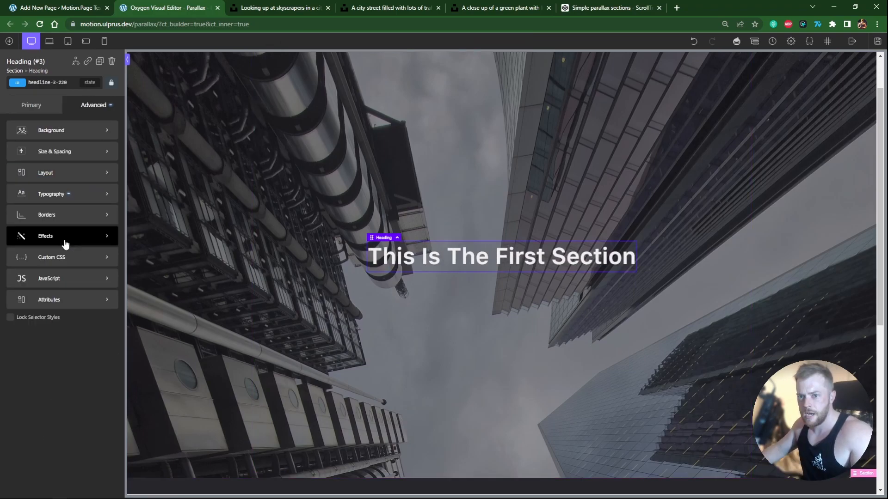
{"action": "left_click", "coordinate": [65, 240]}
{"action": "left_click", "coordinate": [68, 233]}
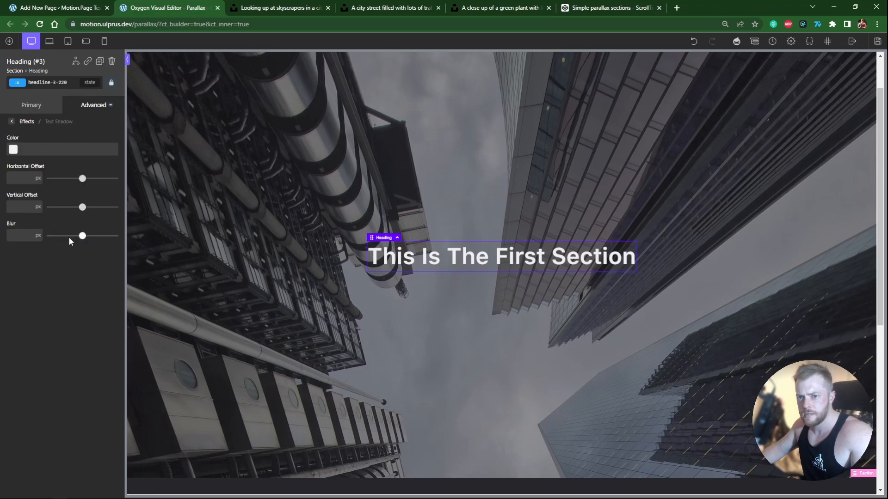
{"action": "left_click", "coordinate": [38, 149]}
{"action": "left_click", "coordinate": [37, 263]}
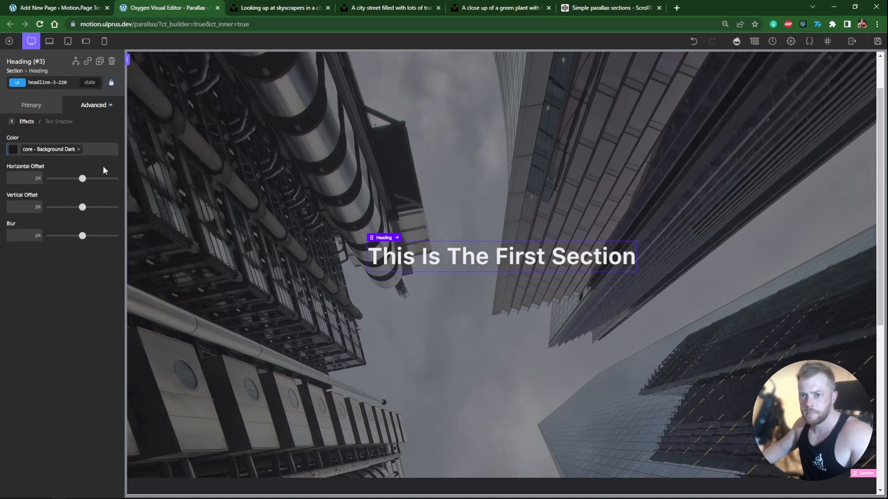
Step: Select the section in the structure tree and duplicate it twice
{"action": "left_click", "coordinate": [269, 212]}
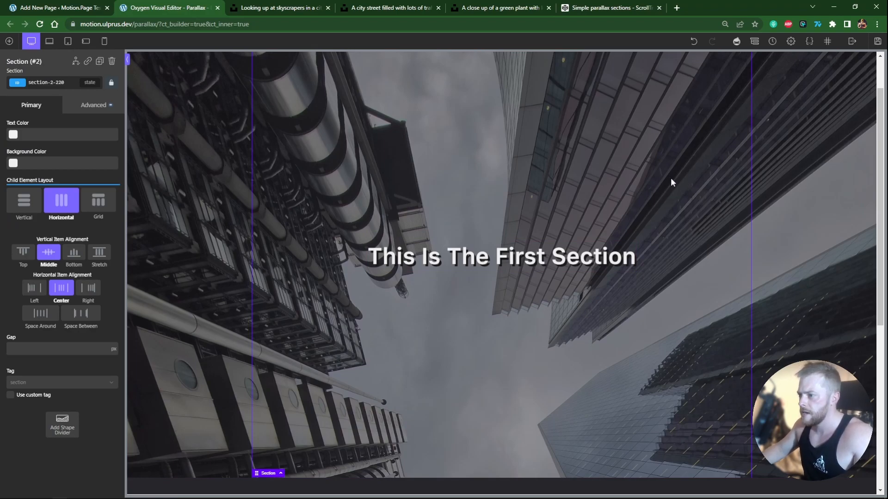
{"action": "left_click", "coordinate": [755, 42]}
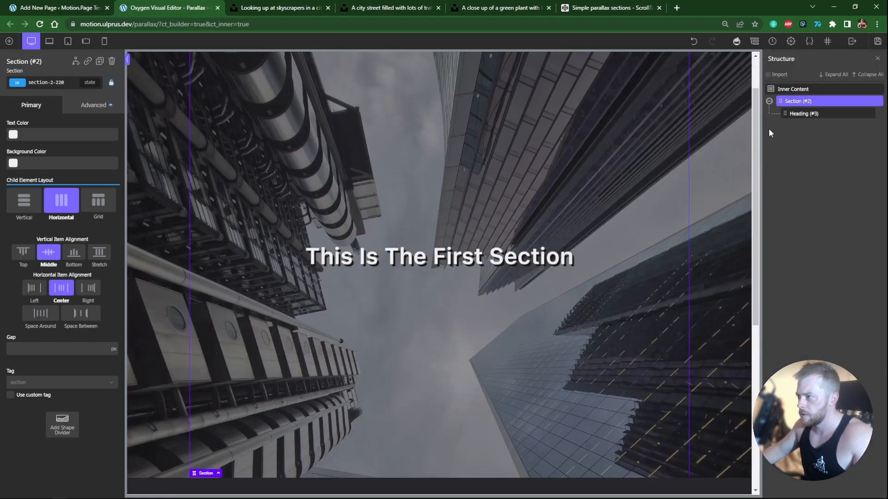
{"action": "left_click", "coordinate": [782, 106]}
{"action": "key", "text": "ctrl+d"}
{"action": "key", "text": "ctrl+d"}
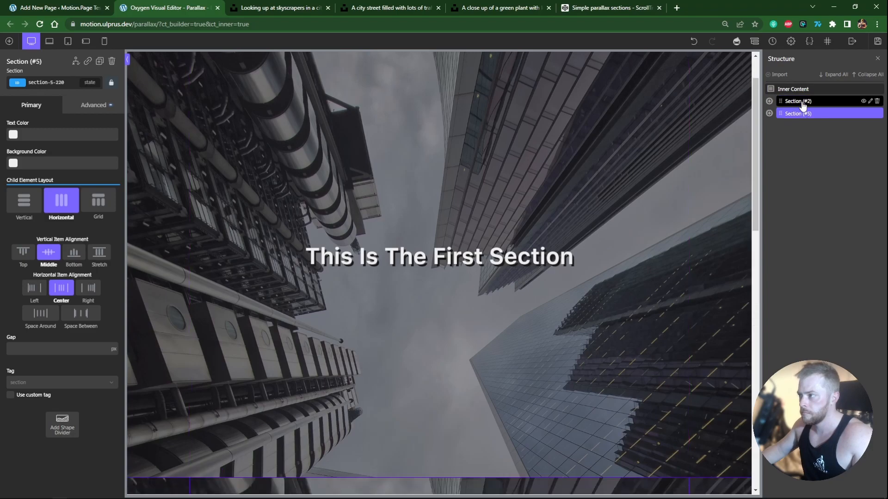
Step: Paste the city street photo URL as the second section's background image
{"action": "scroll", "coordinate": [756, 163], "scroll_direction": "down", "scroll_amount": 2}
{"action": "left_click_drag", "start_coordinate": [756, 164], "coordinate": [753, 254]}
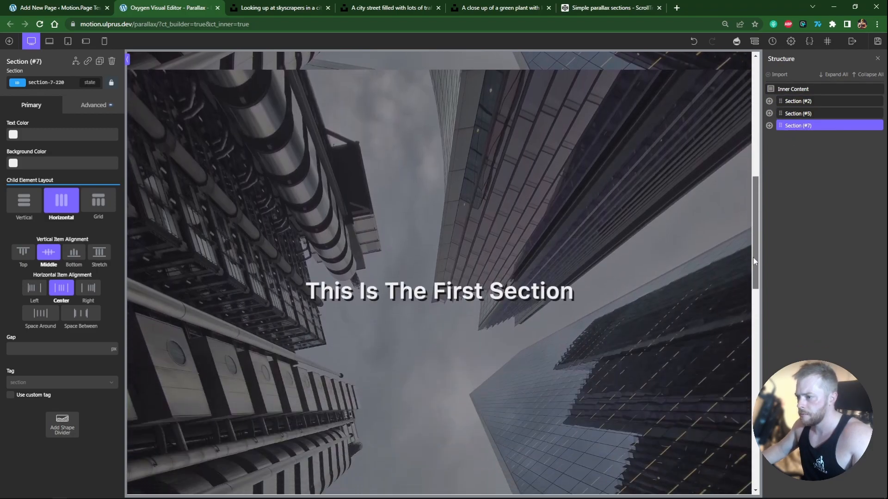
{"action": "left_click", "coordinate": [687, 249]}
{"action": "key", "text": "ctrl+Tab"}
{"action": "key", "text": "ctrl+Tab"}
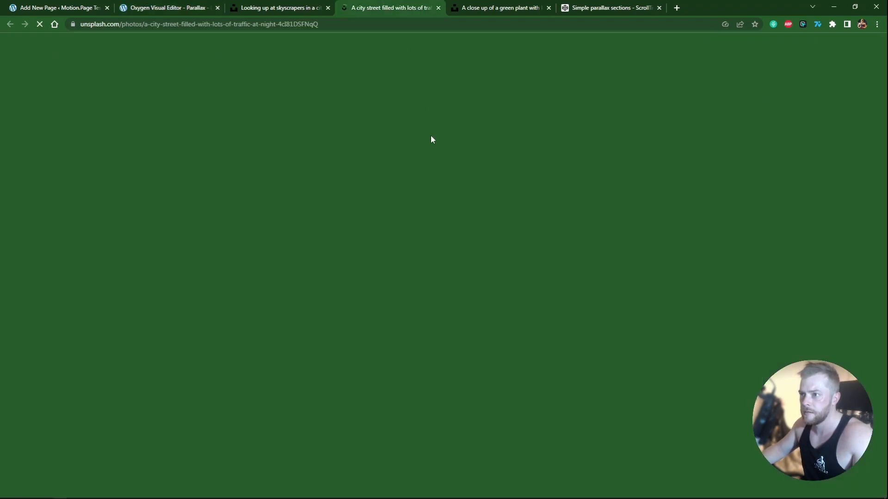
{"action": "key", "text": "ctrl+w"}
{"action": "key", "text": "ctrl+w"}
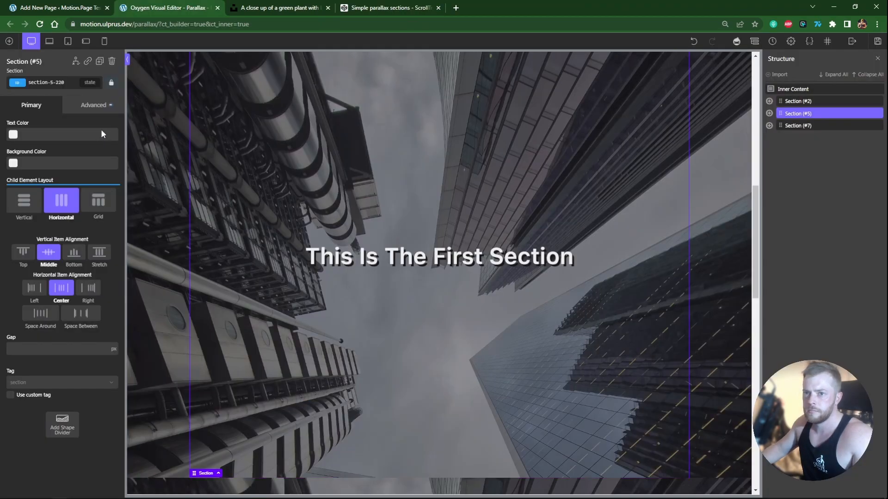
{"action": "left_click", "coordinate": [94, 105]}
{"action": "left_click", "coordinate": [64, 129]}
{"action": "key", "text": "ctrl+v"}
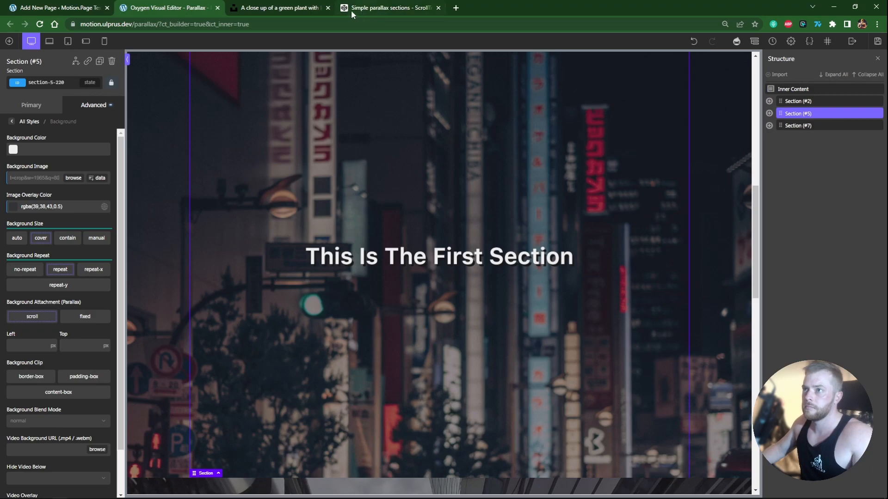
Step: Set the third section's background image to the green plant photo URL
{"action": "left_click", "coordinate": [310, 9]}
{"action": "key", "text": "ctrl+w"}
{"action": "left_click", "coordinate": [93, 105]}
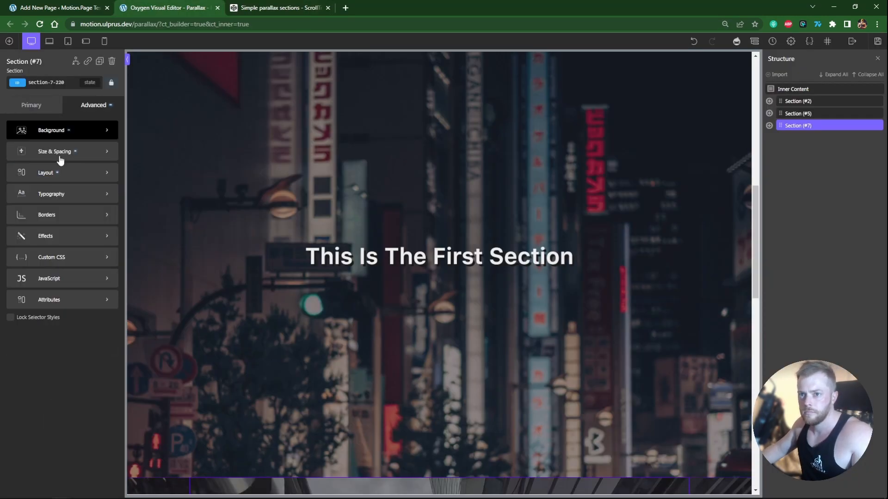
{"action": "left_click", "coordinate": [65, 129]}
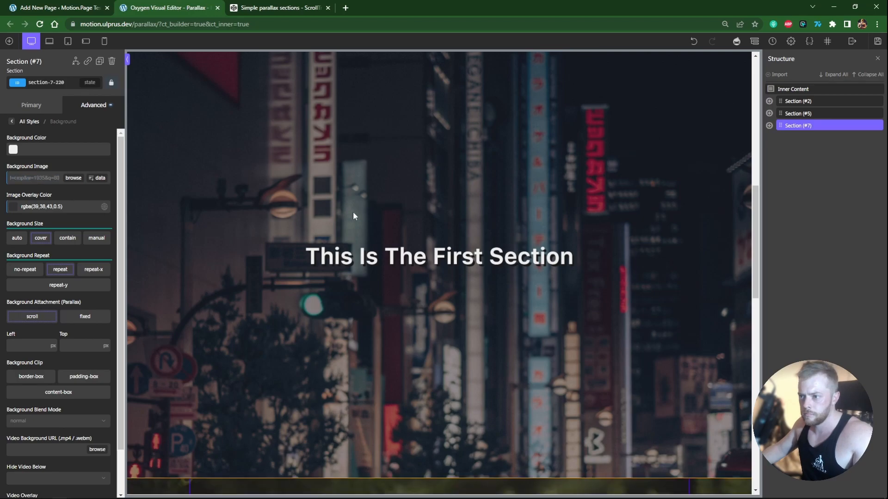
{"action": "left_click_drag", "start_coordinate": [755, 213], "coordinate": [785, 82]}
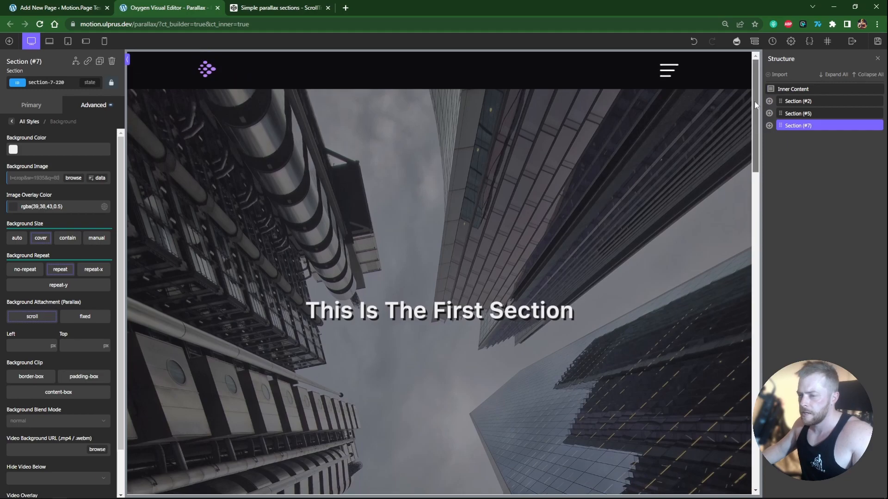
Step: Open the Motion.Page builder from the WordPress admin
{"action": "left_click", "coordinate": [877, 41]}
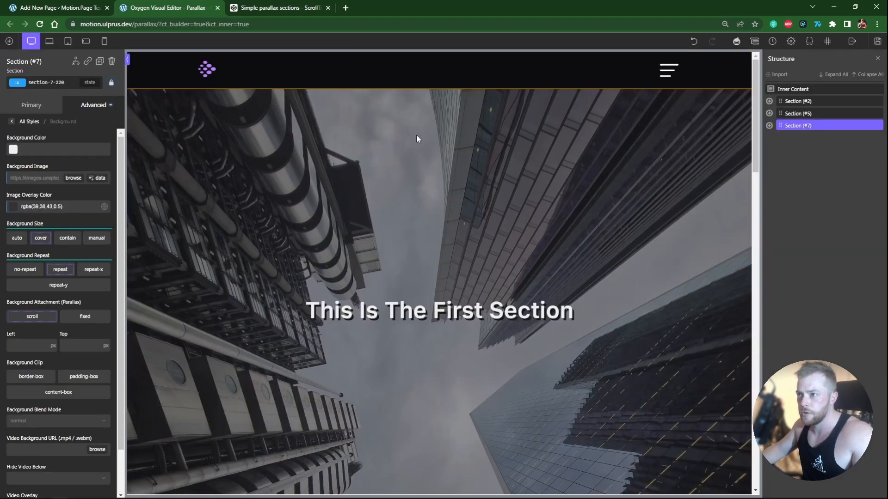
{"action": "left_click", "coordinate": [51, 8]}
{"action": "left_click", "coordinate": [10, 39]}
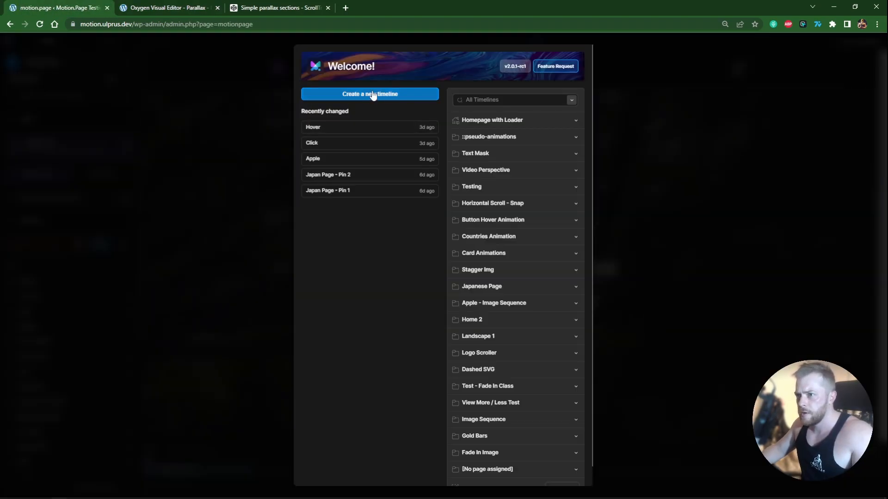
{"action": "left_click", "coordinate": [372, 94]}
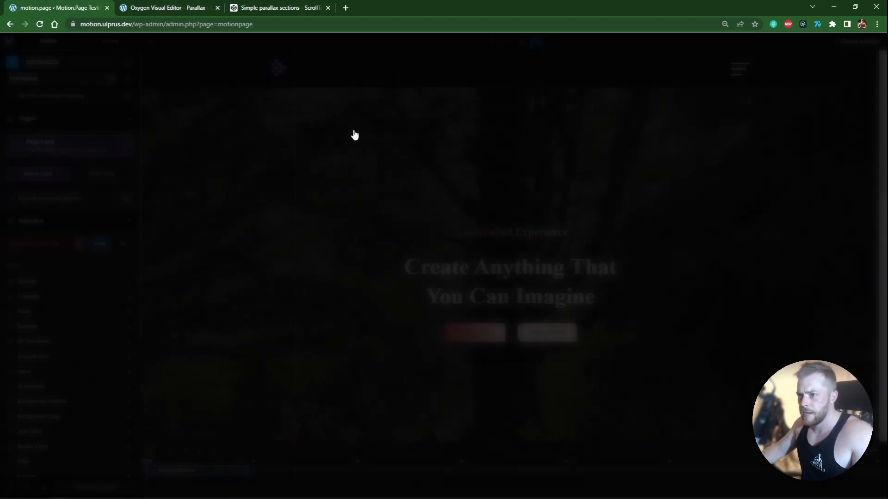
Step: Name the timeline Parallax and target it at the Parallax page
{"action": "left_click", "coordinate": [72, 63]}
{"action": "type", "text": "Parallax"}
{"action": "left_click", "coordinate": [60, 79]}
{"action": "left_click", "coordinate": [59, 200]}
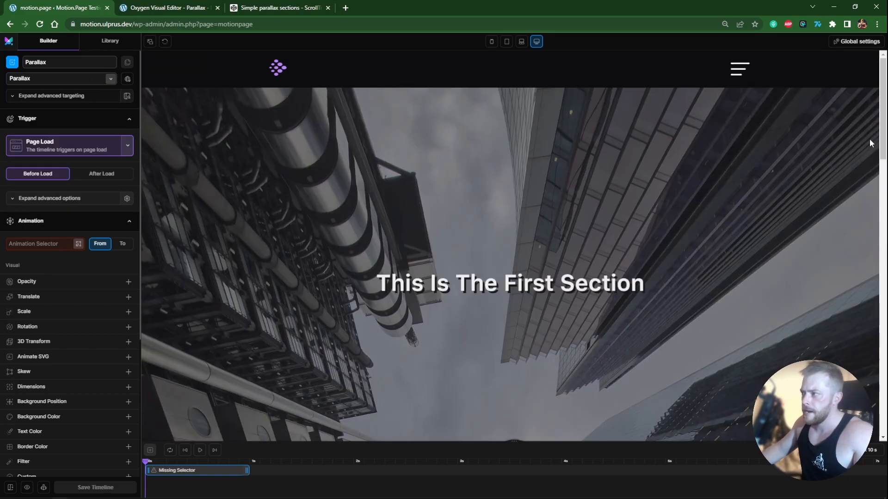
Step: Set the timeline trigger to ScrollTrigger with Lock to scrollbar enabled
{"action": "scroll", "coordinate": [871, 146], "scroll_direction": "down", "scroll_amount": 4}
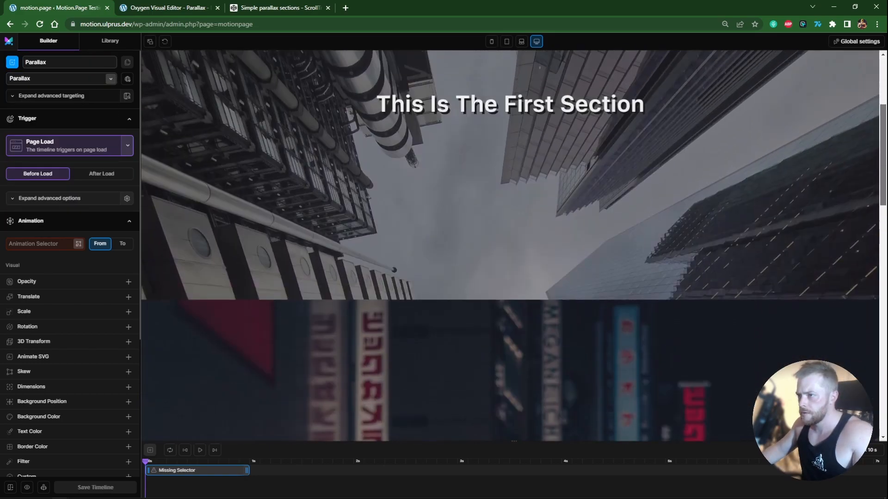
{"action": "scroll", "coordinate": [478, 97], "scroll_direction": "up", "scroll_amount": 4}
{"action": "left_click", "coordinate": [128, 147]}
{"action": "left_click", "coordinate": [42, 178]}
{"action": "left_click", "coordinate": [125, 171]}
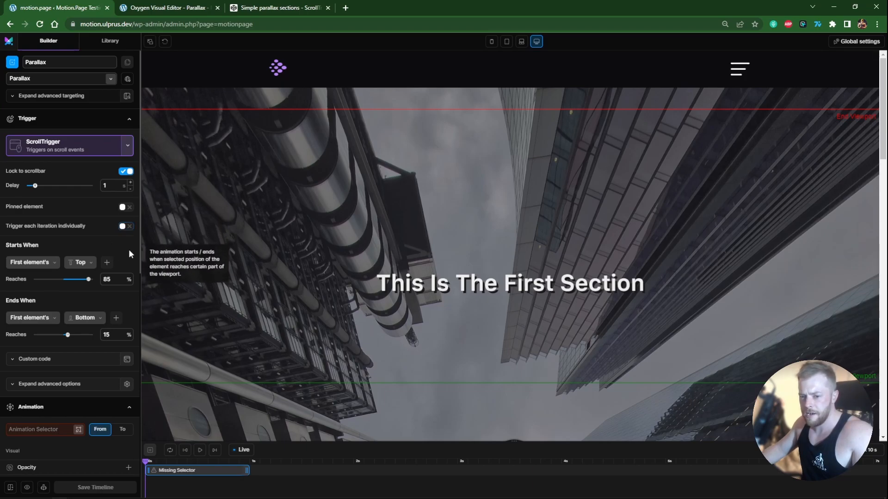
Step: Set the animation selector to .mp-parallax
{"action": "left_click", "coordinate": [46, 430]}
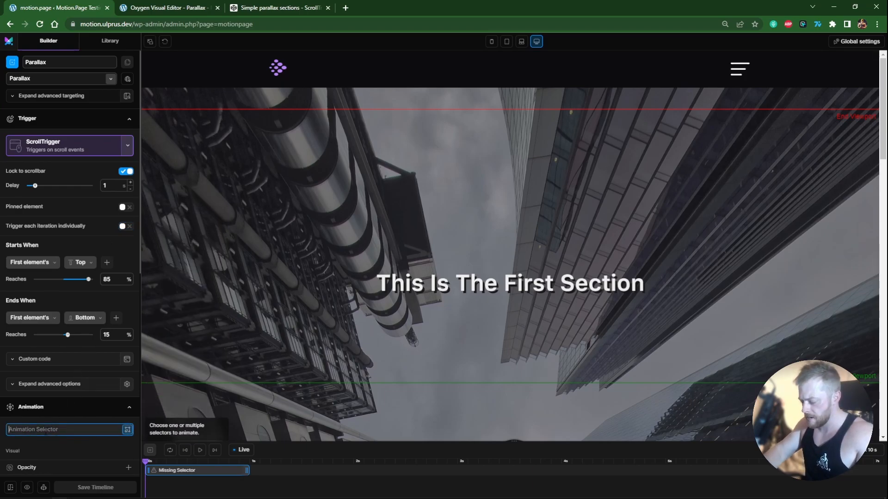
{"action": "type", "text": ".mp-parallax"}
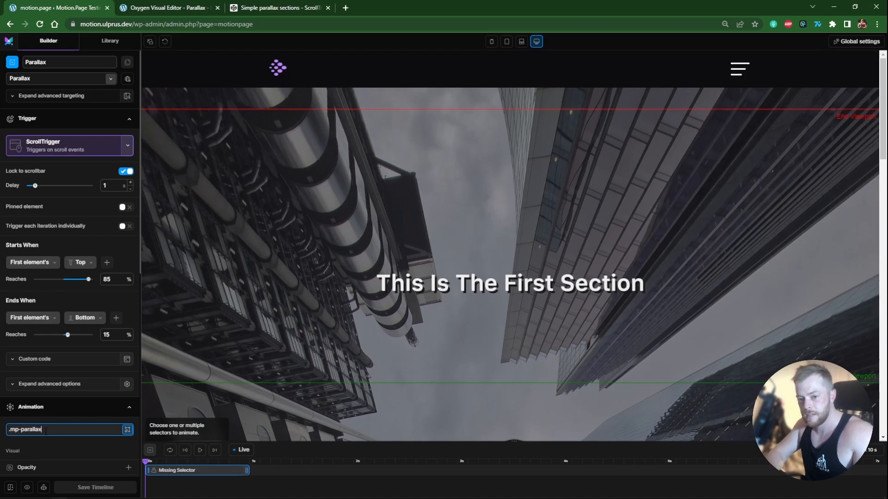
{"action": "key", "text": "Return"}
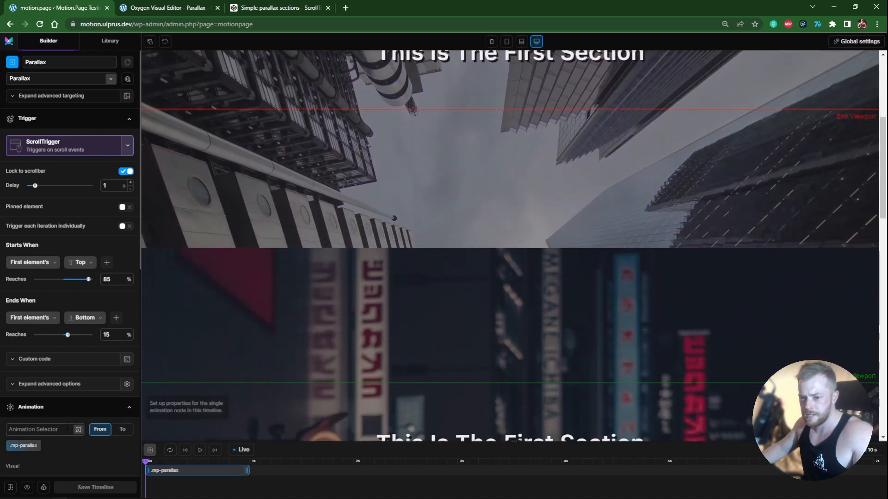
Step: Add a Background Position property with Y set to 80% in the From state
{"action": "scroll", "coordinate": [118, 171], "scroll_direction": "down", "scroll_amount": 6}
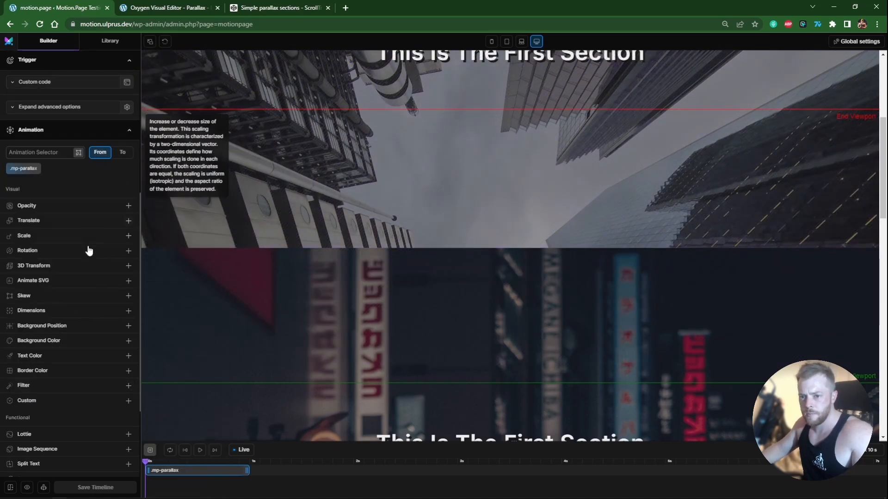
{"action": "left_click", "coordinate": [70, 325]}
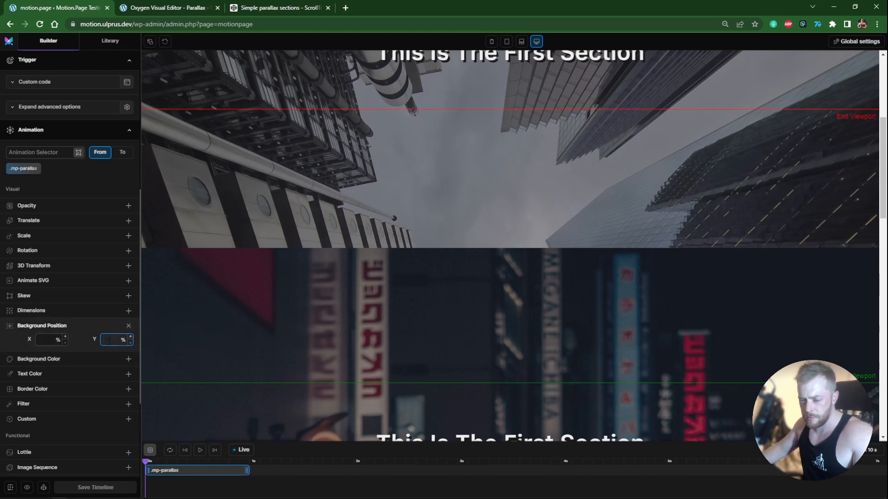
{"action": "type", "text": "0"}
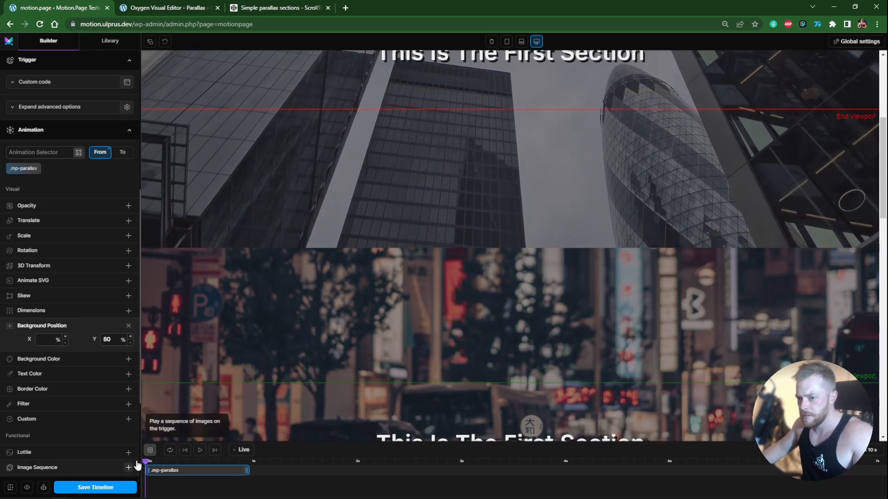
Step: Switch to the To state and set its background position Y to 20%
{"action": "left_click", "coordinate": [122, 152]}
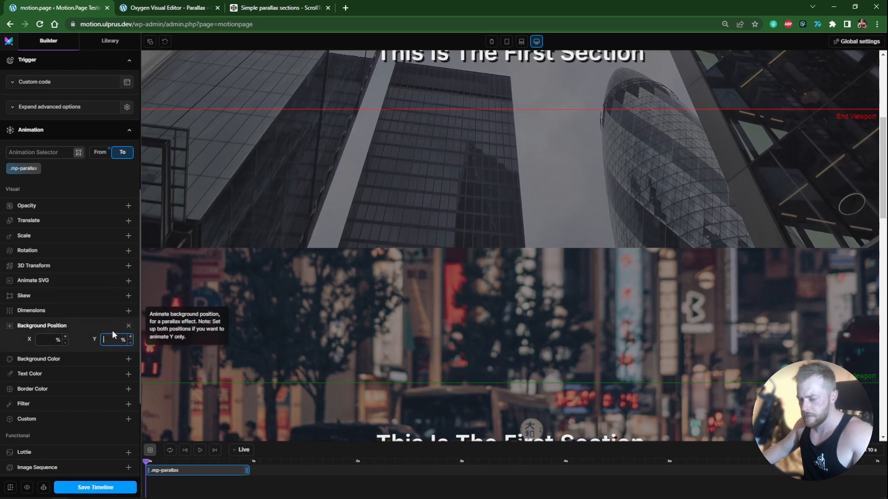
{"action": "left_click_drag", "start_coordinate": [883, 193], "coordinate": [883, 238]}
{"action": "scroll", "coordinate": [428, 246], "scroll_direction": "up", "scroll_amount": 4}
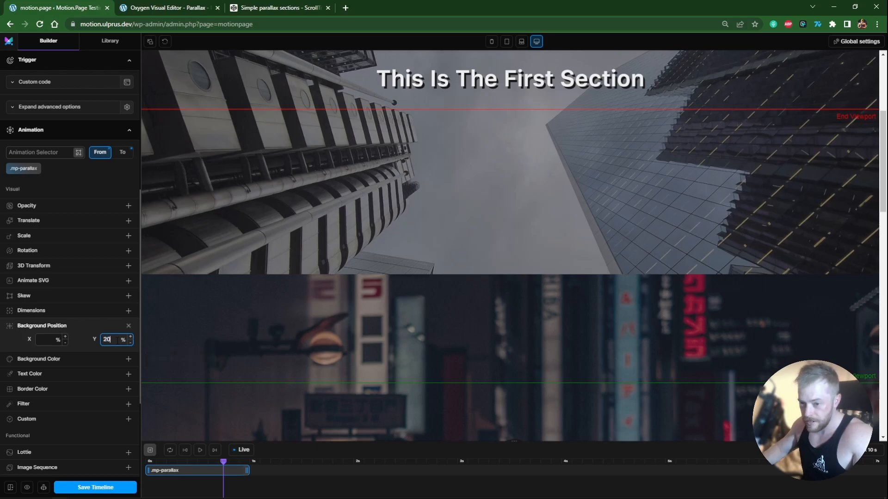
Step: Scroll through the page preview to check the parallax effect on each section
{"action": "left_click", "coordinate": [122, 153]}
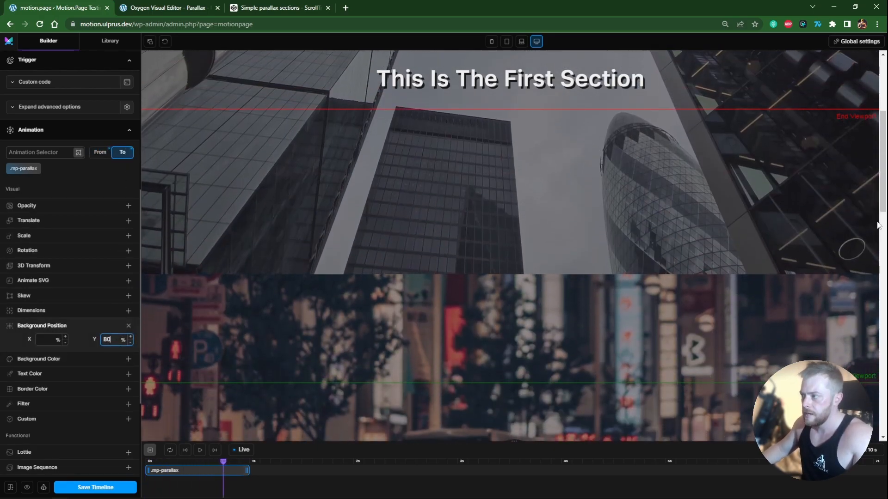
{"action": "left_click_drag", "start_coordinate": [885, 202], "coordinate": [871, 346]}
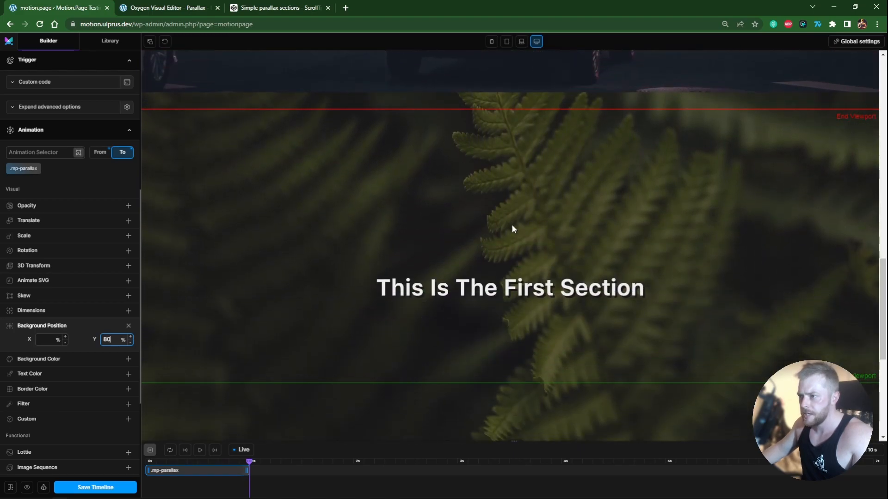
{"action": "left_click_drag", "start_coordinate": [884, 310], "coordinate": [867, 125]}
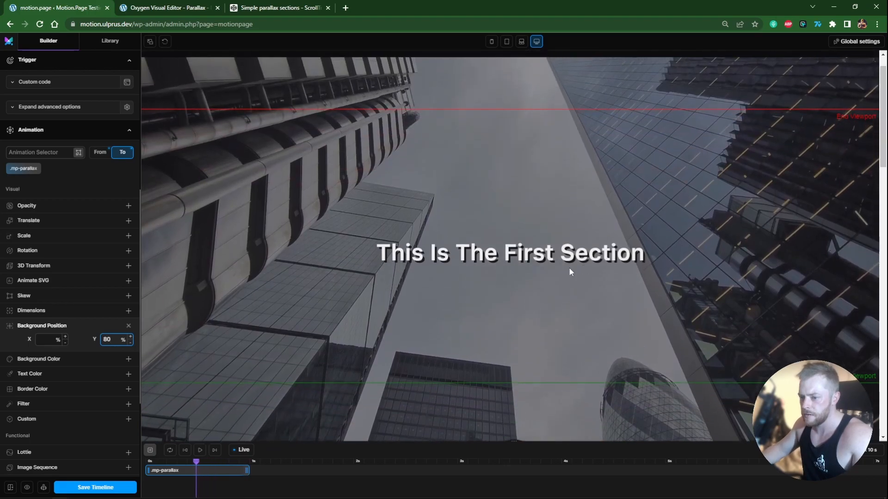
{"action": "scroll", "coordinate": [577, 270], "scroll_direction": "up", "scroll_amount": 1}
{"action": "left_click_drag", "start_coordinate": [884, 149], "coordinate": [884, 220]}
{"action": "scroll", "coordinate": [778, 218], "scroll_direction": "up", "scroll_amount": 5}
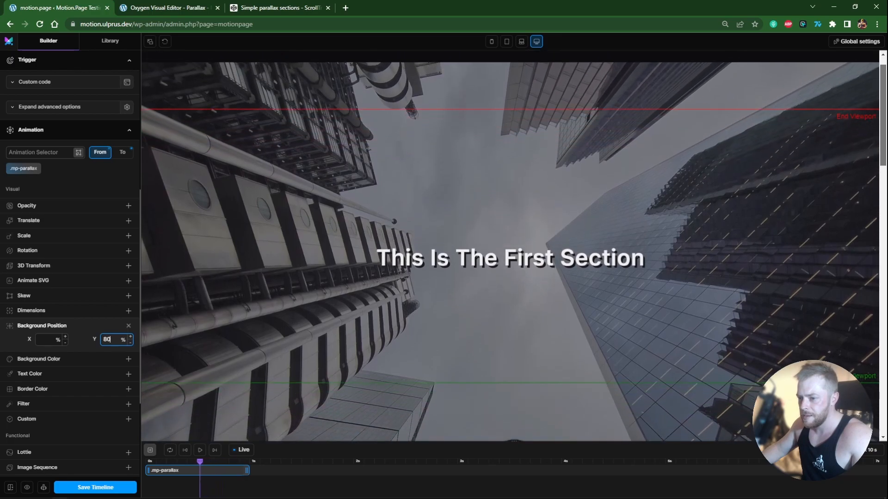
{"action": "scroll", "coordinate": [85, 217], "scroll_direction": "up", "scroll_amount": 6}
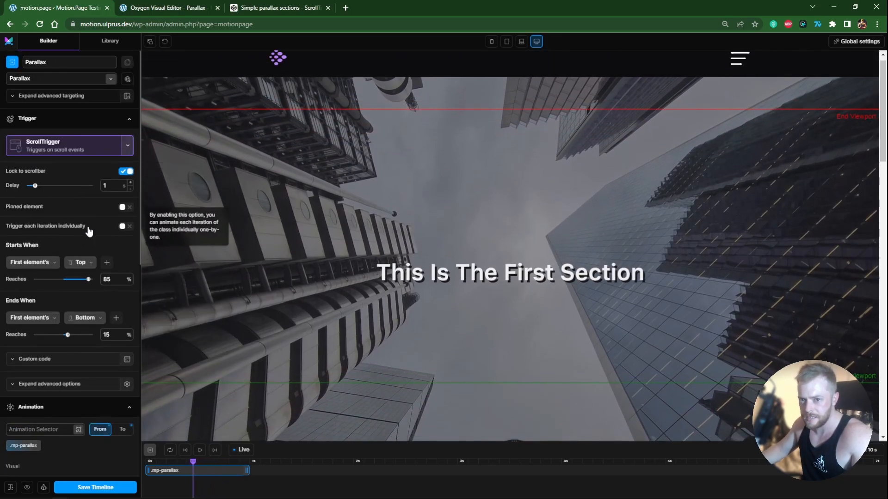
Step: Enable Trigger each iteration individually for the ScrollTrigger
{"action": "left_click", "coordinate": [124, 227]}
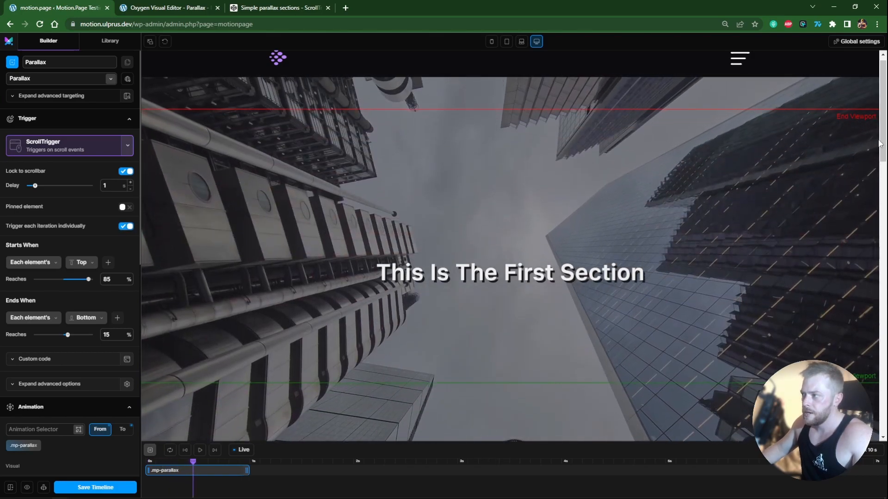
{"action": "scroll", "coordinate": [883, 144], "scroll_direction": "down", "scroll_amount": 1}
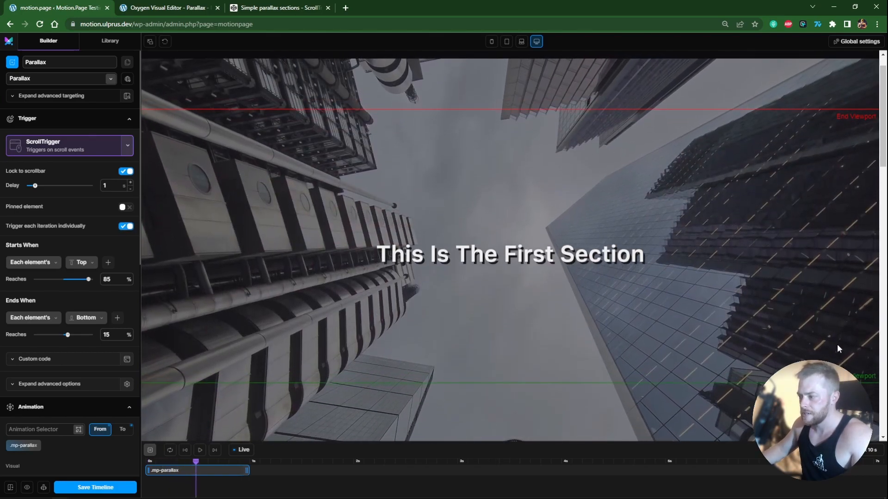
{"action": "scroll", "coordinate": [883, 161], "scroll_direction": "down", "scroll_amount": 5}
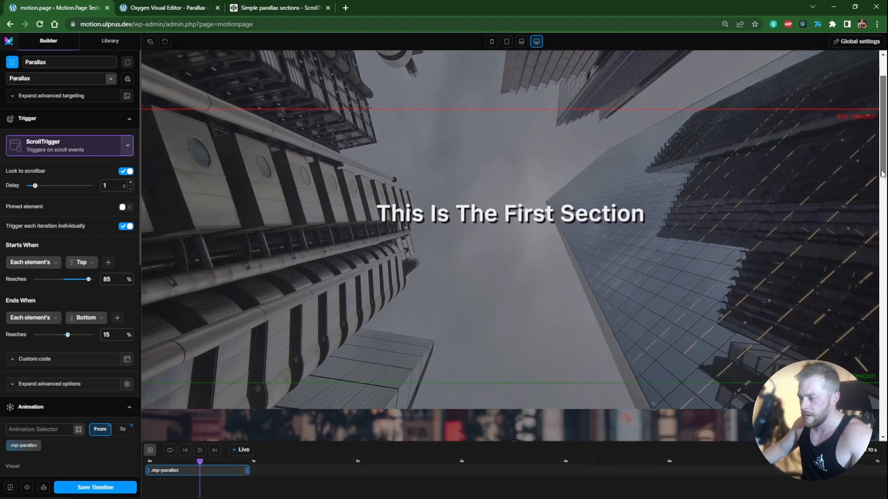
Step: Set the animation's ease to None
{"action": "scroll", "coordinate": [883, 194], "scroll_direction": "down", "scroll_amount": 8}
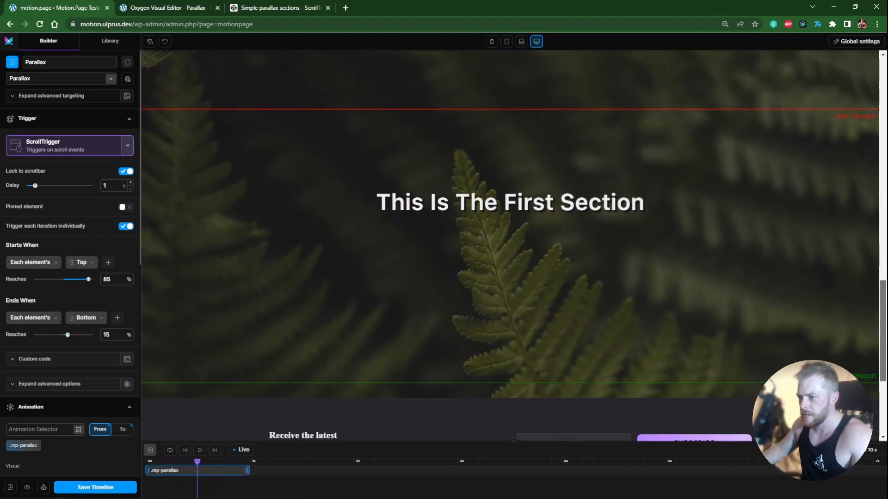
{"action": "scroll", "coordinate": [509, 245], "scroll_direction": "up", "scroll_amount": 10}
{"action": "scroll", "coordinate": [509, 245], "scroll_direction": "up", "scroll_amount": 2}
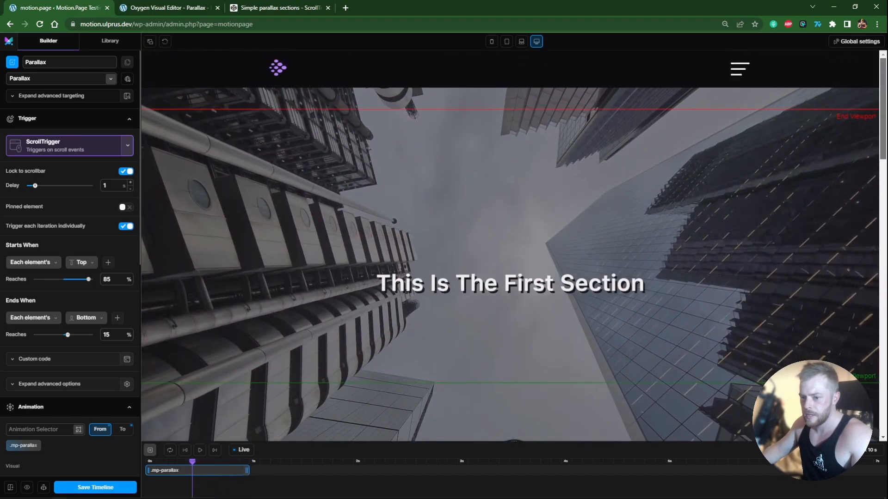
{"action": "scroll", "coordinate": [87, 248], "scroll_direction": "down", "scroll_amount": 8}
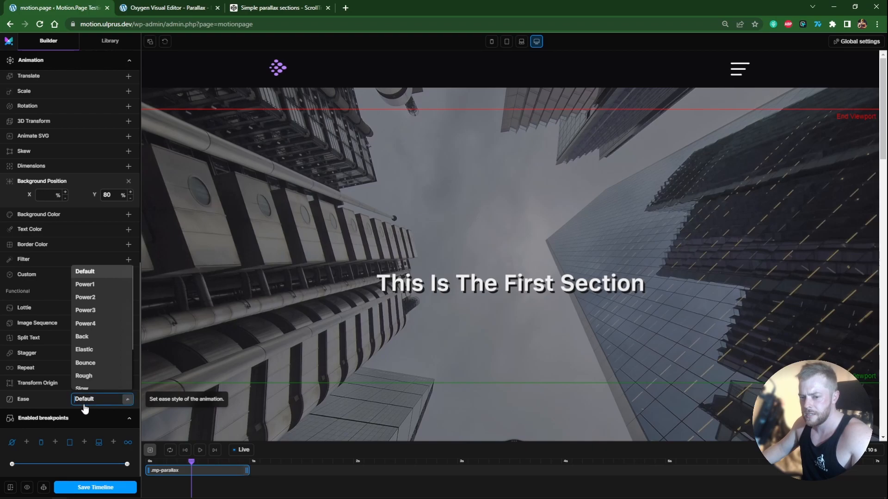
{"action": "left_click", "coordinate": [83, 383]}
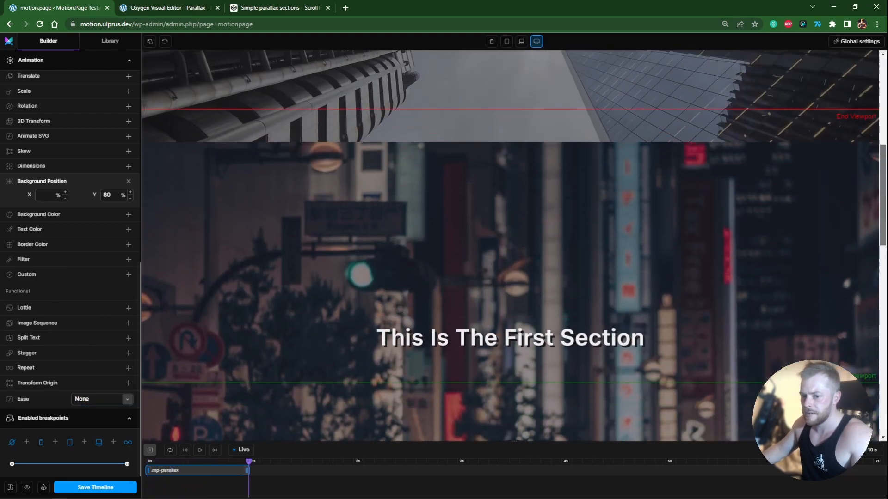
Step: Set the ScrollTrigger delay to 0, the start Reaches value to 100% and the end Reaches value to 0%
{"action": "scroll", "coordinate": [39, 145], "scroll_direction": "up", "scroll_amount": 8}
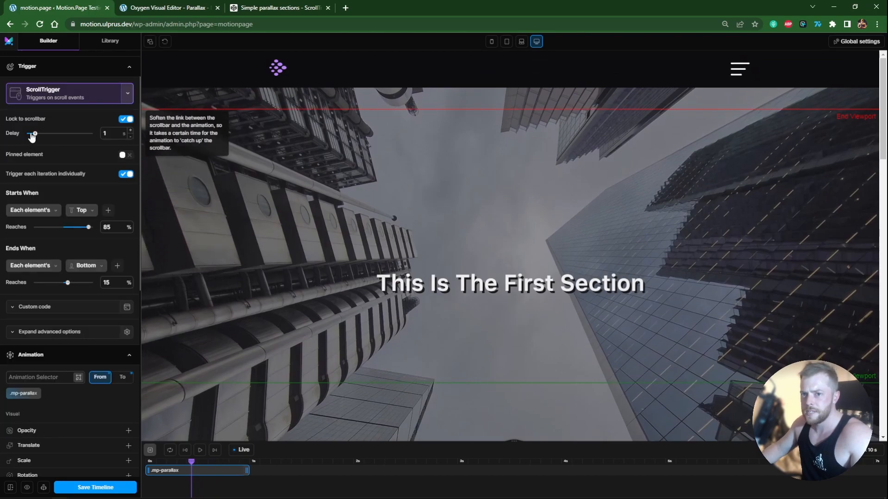
{"action": "left_click_drag", "start_coordinate": [884, 141], "coordinate": [855, 140]}
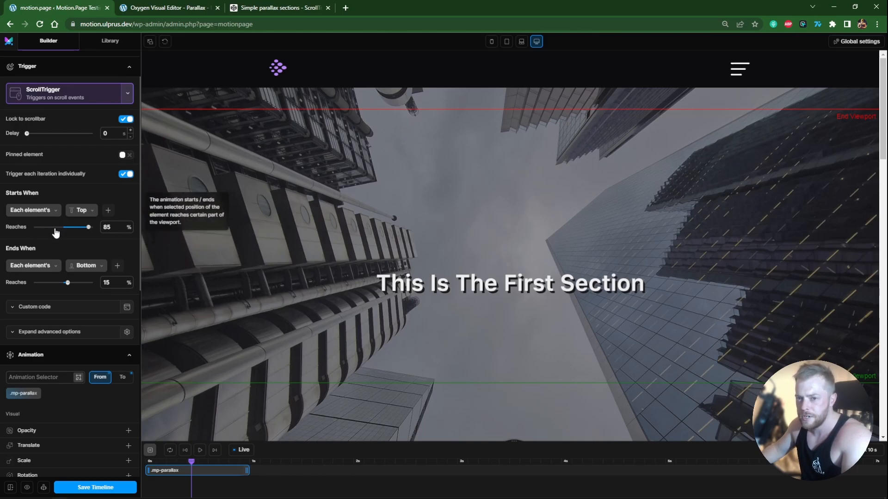
{"action": "type", "text": "100"}
{"action": "left_click", "coordinate": [116, 281]}
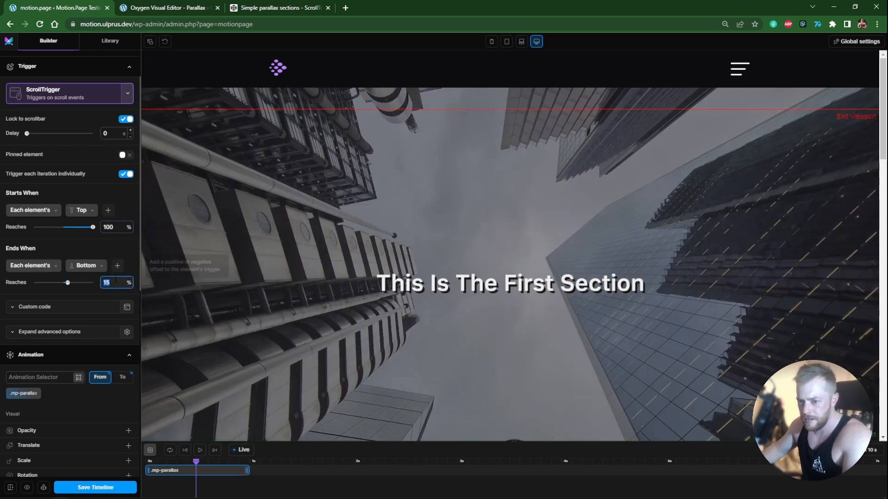
{"action": "type", "text": "0"}
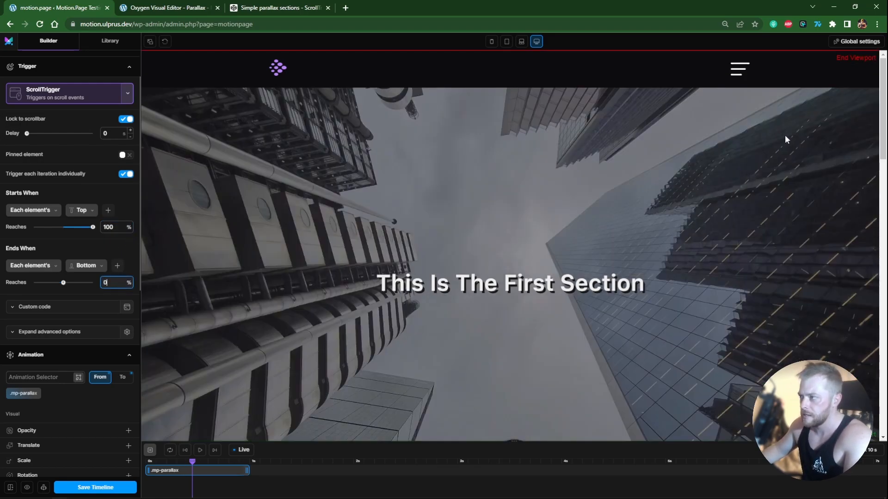
Step: Open the frontend page and scroll through the sections to check the parallax motion
{"action": "mouse_move", "coordinate": [882, 98]}
{"action": "left_mouse_down"}
{"action": "mouse_move", "coordinate": [885, 370]}
{"action": "mouse_move", "coordinate": [884, 95]}
{"action": "left_mouse_up"}
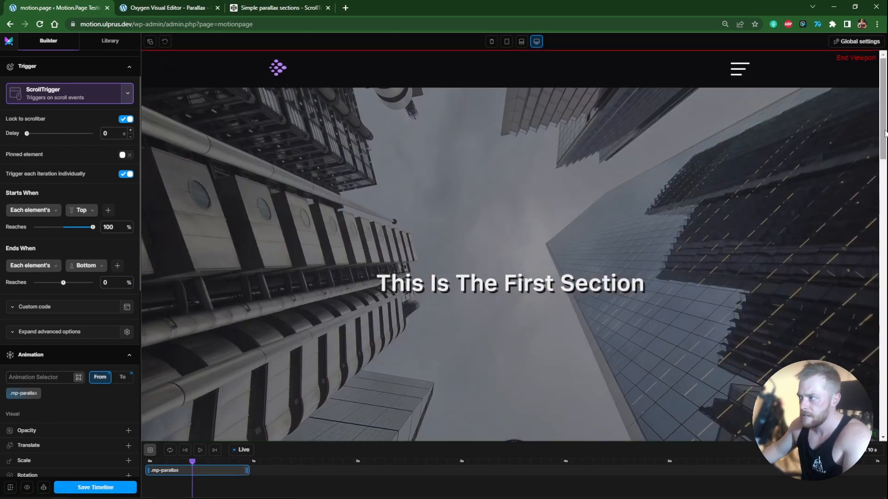
{"action": "mouse_move", "coordinate": [879, 135]}
{"action": "left_mouse_down"}
{"action": "mouse_move", "coordinate": [869, 416]}
{"action": "mouse_move", "coordinate": [858, 248]}
{"action": "mouse_move", "coordinate": [864, 381]}
{"action": "mouse_move", "coordinate": [865, 130]}
{"action": "left_mouse_up"}
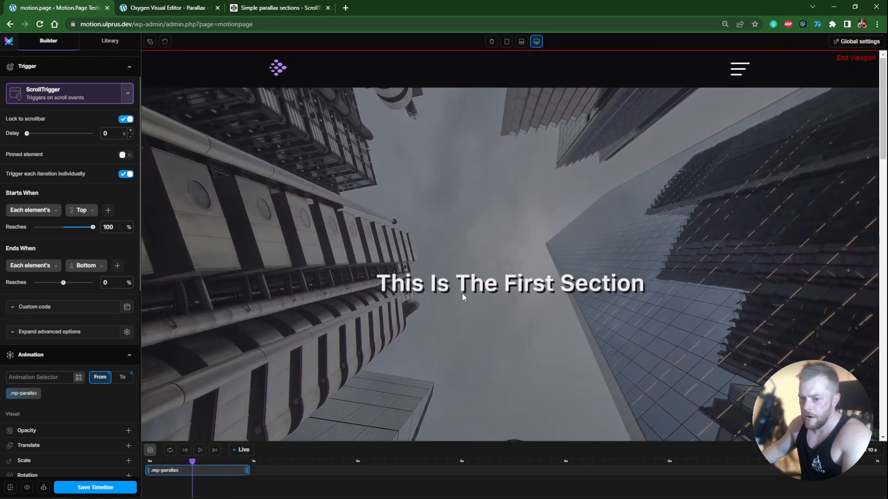
{"action": "scroll", "coordinate": [36, 367], "scroll_direction": "down", "scroll_amount": 8}
{"action": "scroll", "coordinate": [28, 372], "scroll_direction": "up", "scroll_amount": 3}
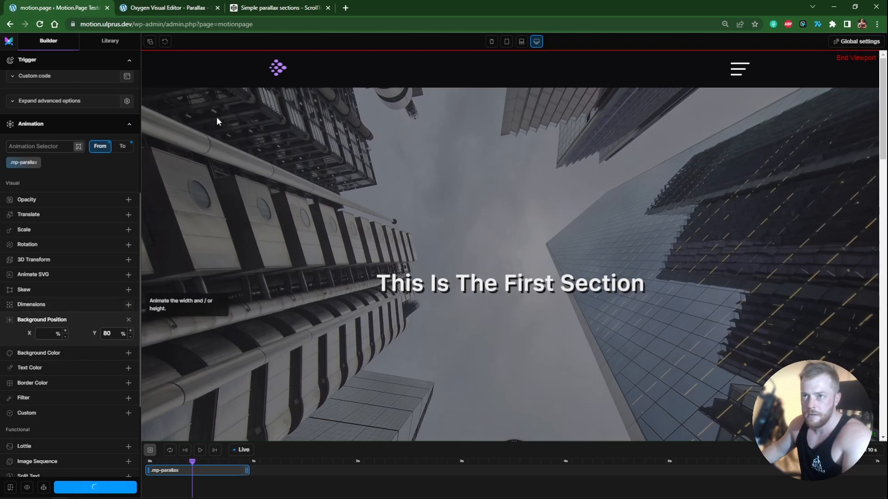
{"action": "left_click", "coordinate": [27, 489]}
{"action": "scroll", "coordinate": [885, 162], "scroll_direction": "down", "scroll_amount": 5}
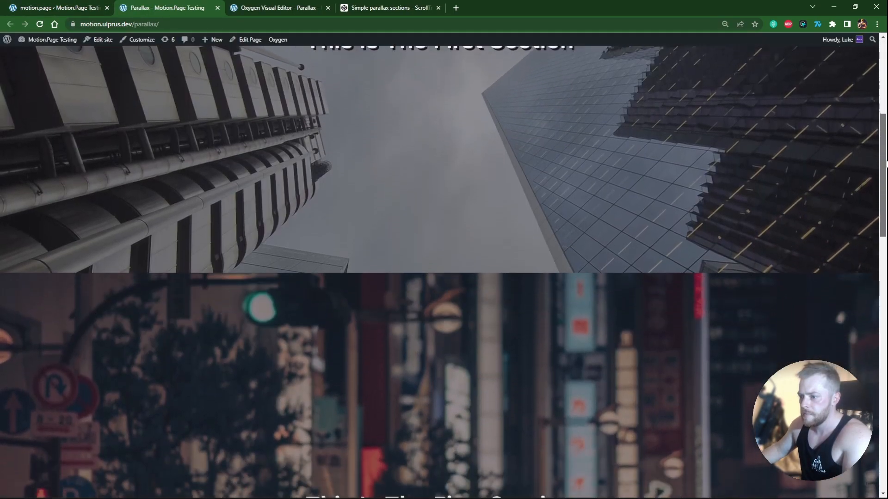
{"action": "scroll", "coordinate": [885, 162], "scroll_direction": "down", "scroll_amount": 10}
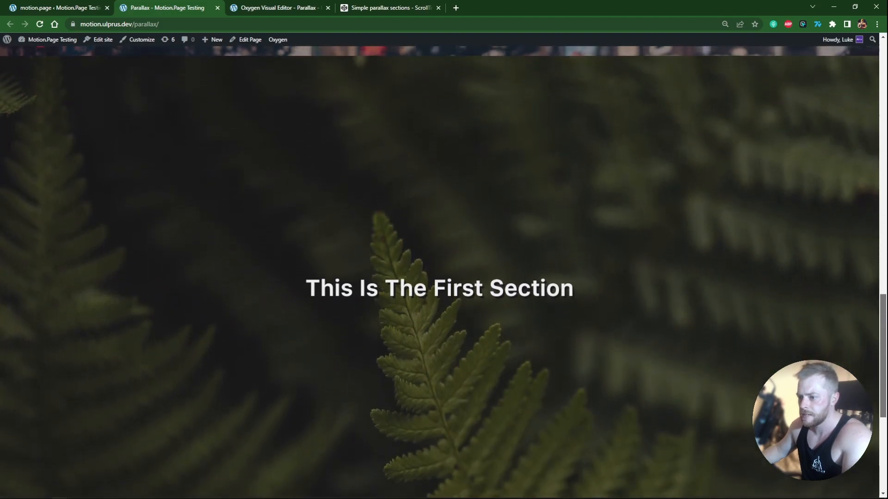
{"action": "scroll", "coordinate": [443, 272], "scroll_direction": "down", "scroll_amount": 6}
{"action": "scroll", "coordinate": [443, 272], "scroll_direction": "up", "scroll_amount": 4}
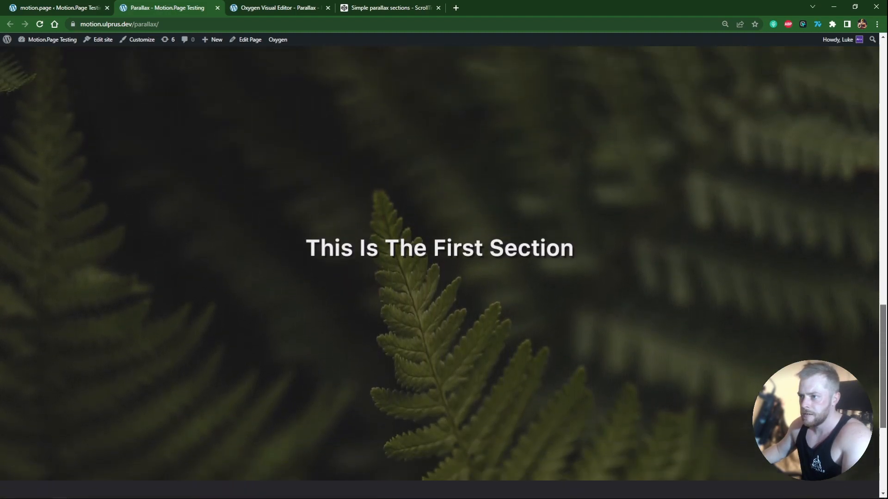
{"action": "scroll", "coordinate": [440, 272], "scroll_direction": "up", "scroll_amount": 8}
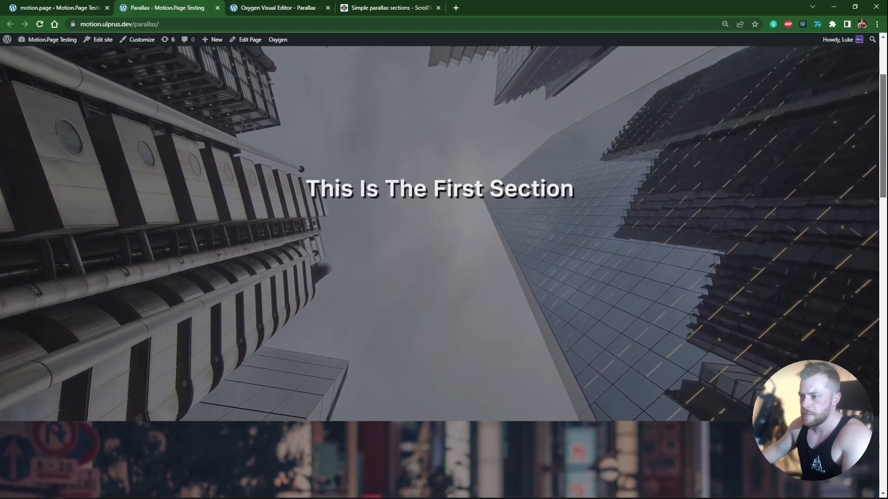
{"action": "scroll", "coordinate": [439, 272], "scroll_direction": "up", "scroll_amount": 3}
Step: Scroll through the GreenSock CodePen demo to compare its parallax effect with the frontend page
{"action": "left_click", "coordinate": [364, 8]}
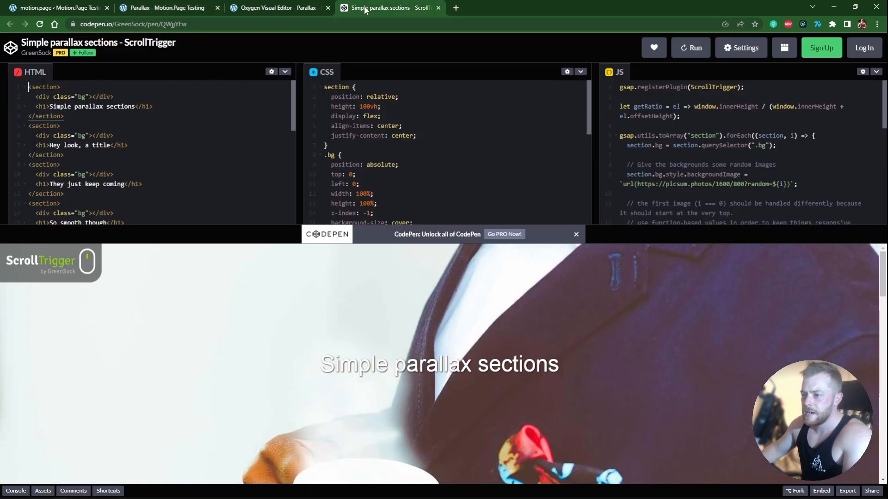
{"action": "scroll", "coordinate": [883, 279], "scroll_direction": "down", "scroll_amount": 5}
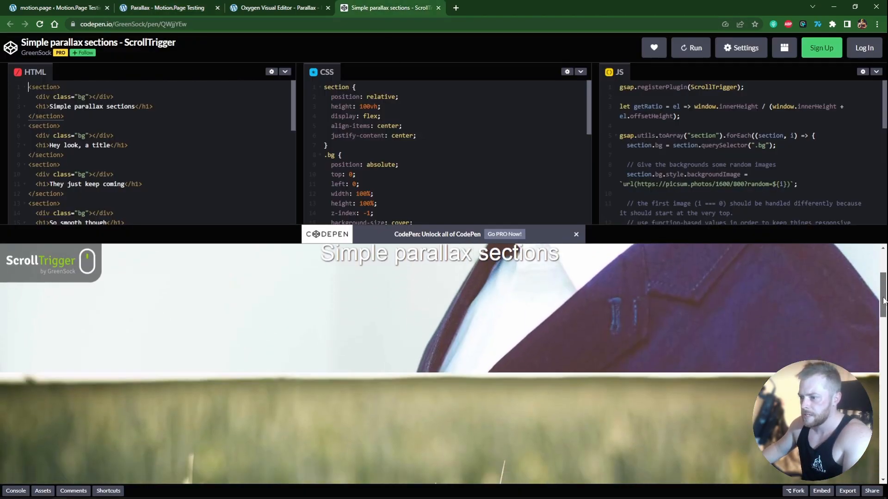
{"action": "scroll", "coordinate": [439, 363], "scroll_direction": "down", "scroll_amount": 10}
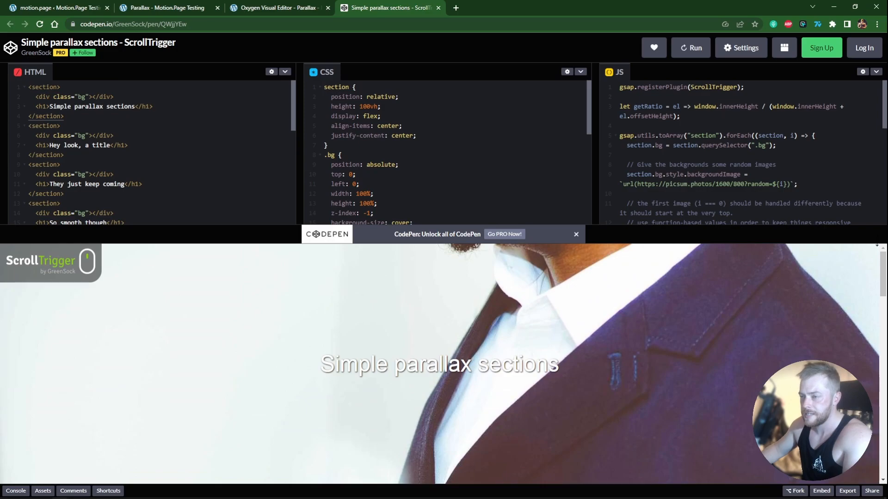
{"action": "left_click", "coordinate": [298, 7]}
{"action": "left_click_drag", "start_coordinate": [172, 3], "coordinate": [282, 8]}
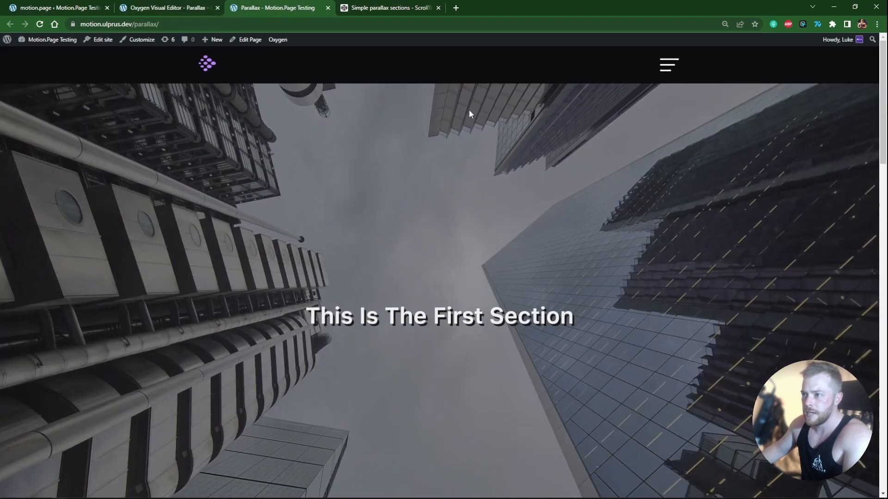
{"action": "mouse_move", "coordinate": [883, 106]}
{"action": "left_mouse_down"}
{"action": "mouse_move", "coordinate": [881, 360]}
{"action": "mouse_move", "coordinate": [882, 108]}
{"action": "left_mouse_up"}
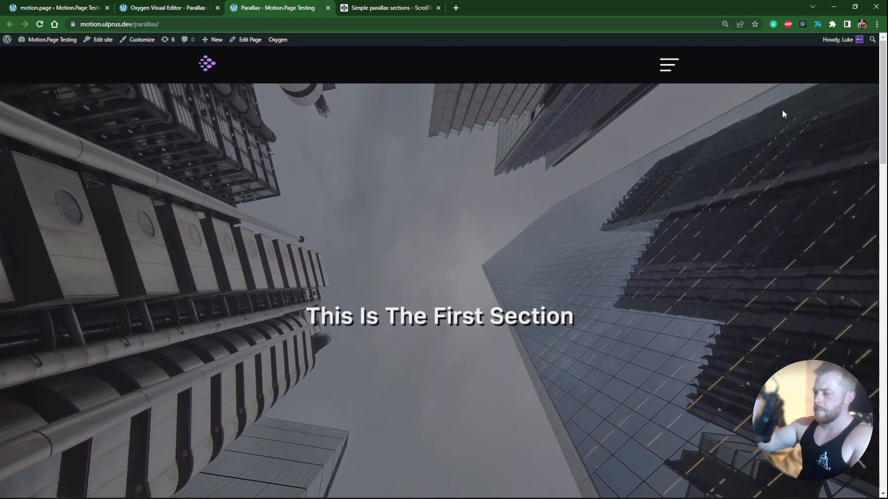
Step: In the To state, set the background position Y to 0%
{"action": "left_click", "coordinate": [144, 9]}
{"action": "left_click", "coordinate": [60, 7]}
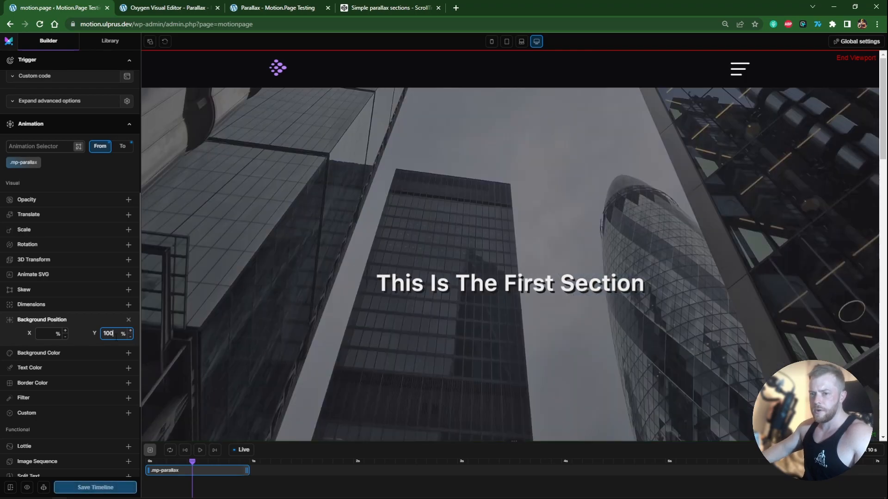
{"action": "left_click", "coordinate": [122, 147]}
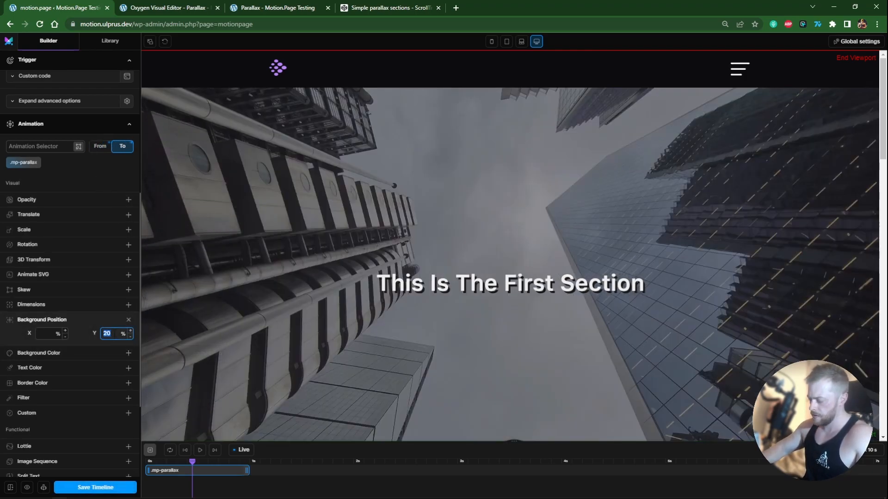
{"action": "type", "text": "0"}
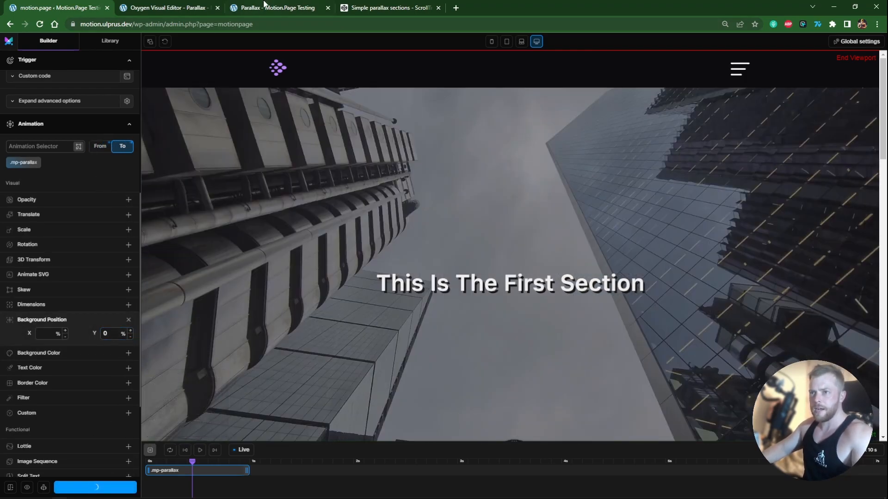
Step: In the Oxygen editor, change the second section's heading to "This is the Second section"
{"action": "left_click", "coordinate": [264, 5]}
{"action": "mouse_move", "coordinate": [877, 79]}
{"action": "left_mouse_down"}
{"action": "mouse_move", "coordinate": [884, 323]}
{"action": "mouse_move", "coordinate": [884, 74]}
{"action": "mouse_move", "coordinate": [883, 403]}
{"action": "mouse_move", "coordinate": [877, 72]}
{"action": "left_mouse_up"}
{"action": "key", "text": "ctrl+shift+Tab"}
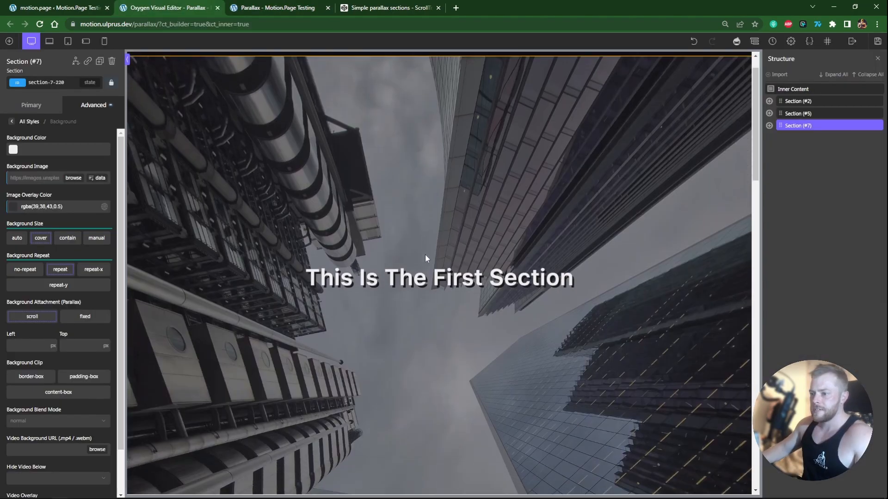
{"action": "left_click", "coordinate": [426, 386]}
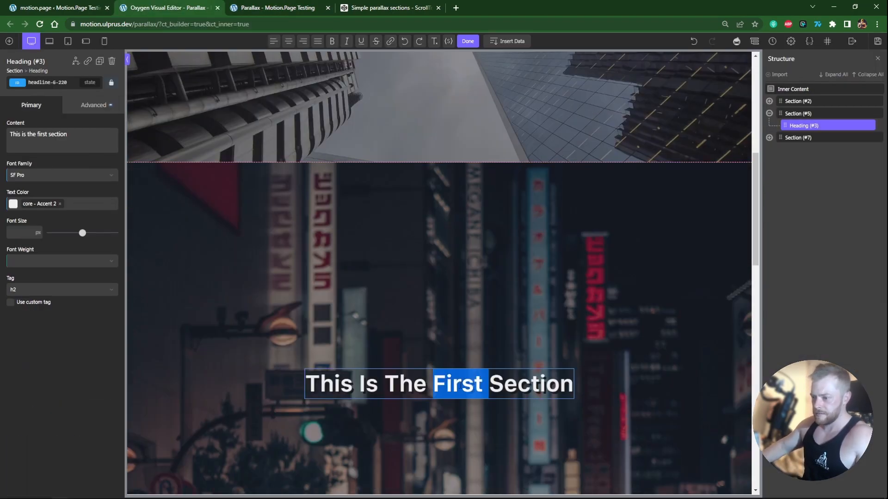
{"action": "type", "text": "econd"}
Step: Change the third section's heading to "This is the Third section" and save the page
{"action": "scroll", "coordinate": [433, 296], "scroll_direction": "down", "scroll_amount": 5}
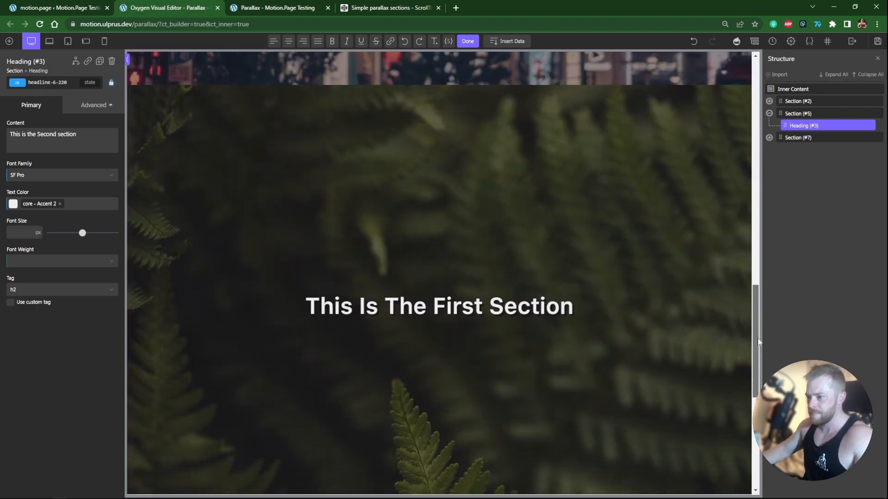
{"action": "left_click", "coordinate": [462, 309]}
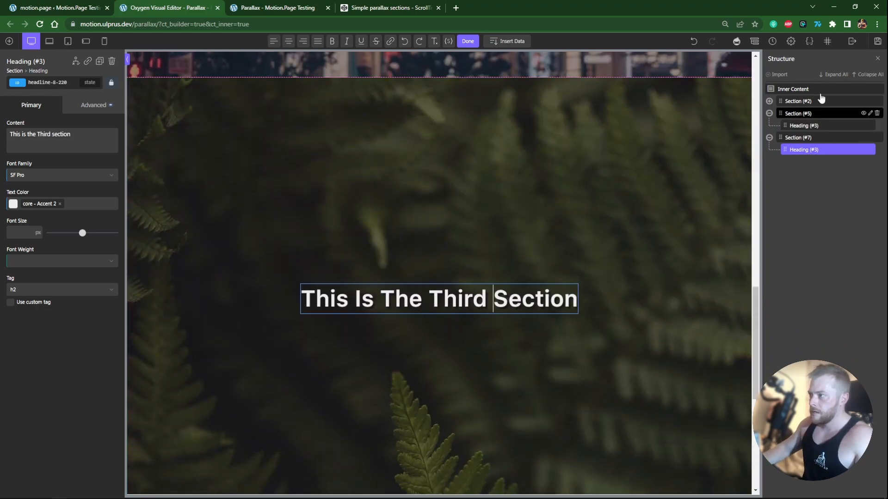
{"action": "left_click", "coordinate": [878, 42]}
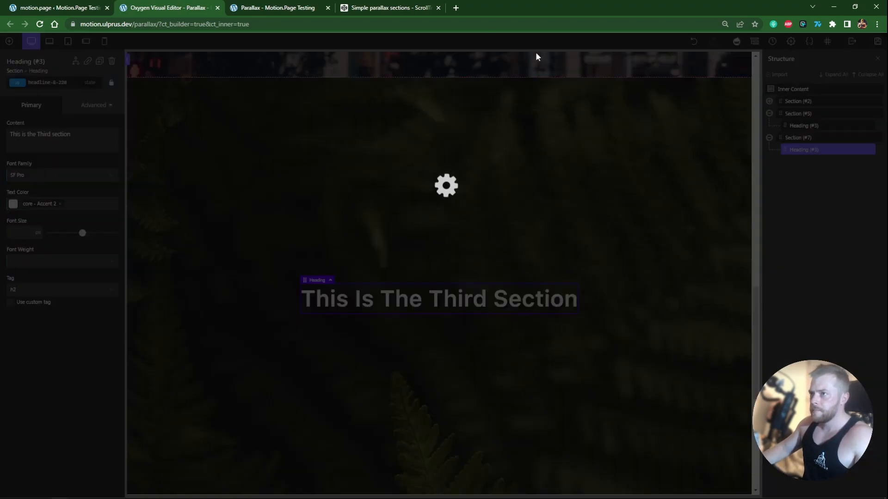
Step: Reload the frontend page and scroll through it to check the parallax sections
{"action": "left_click", "coordinate": [284, 5]}
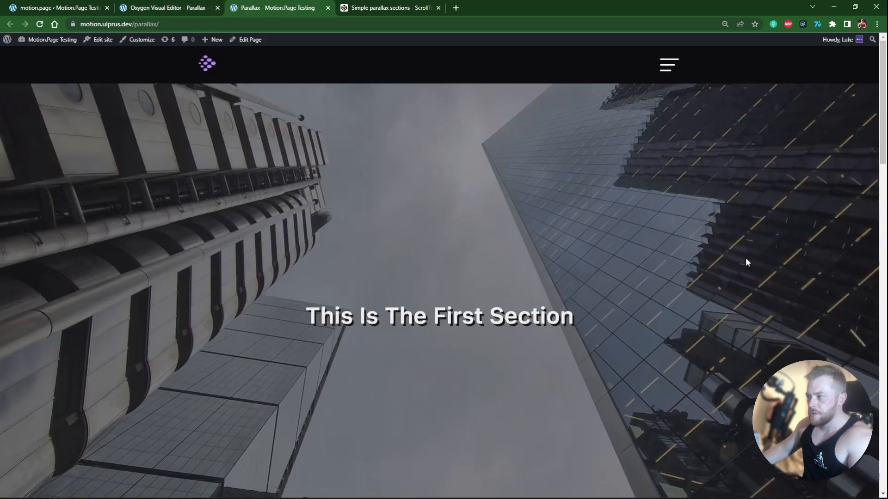
{"action": "left_click_drag", "start_coordinate": [884, 152], "coordinate": [884, 420]}
{"action": "scroll", "coordinate": [696, 220], "scroll_direction": "up", "scroll_amount": 15}
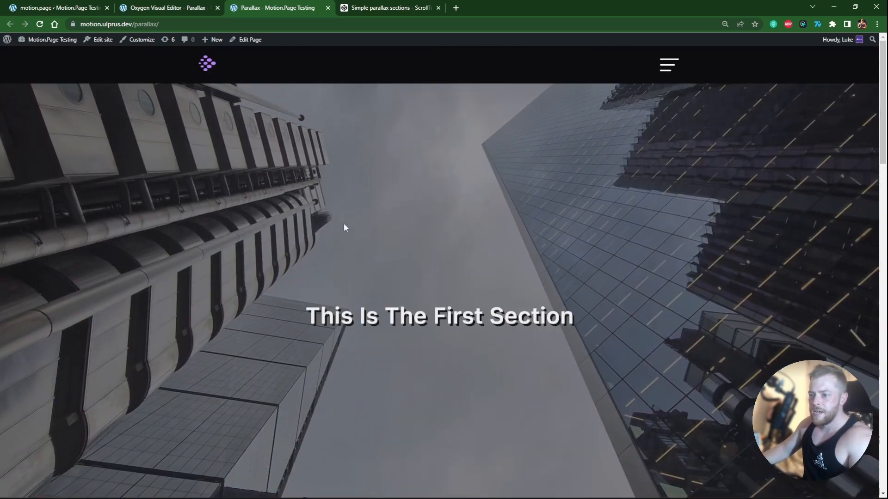
{"action": "triple_click", "coordinate": [589, 307]}
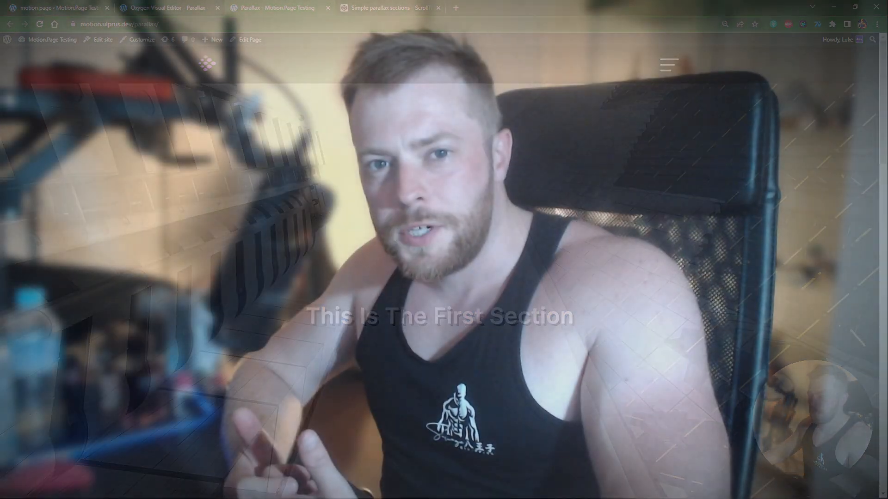